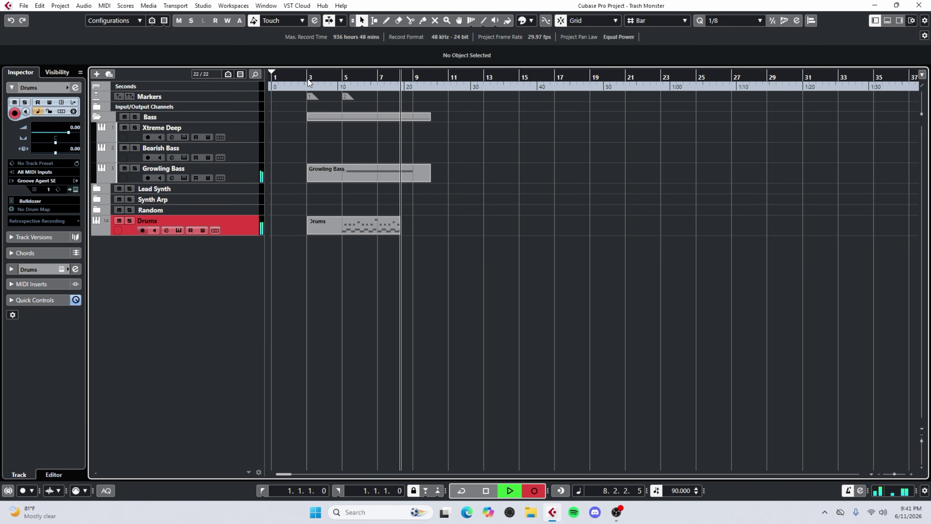
# Stop the Drums recording, then close the note editor showing the Growling Bass copy on the Xtreme Deep track
pyautogui.press('space')
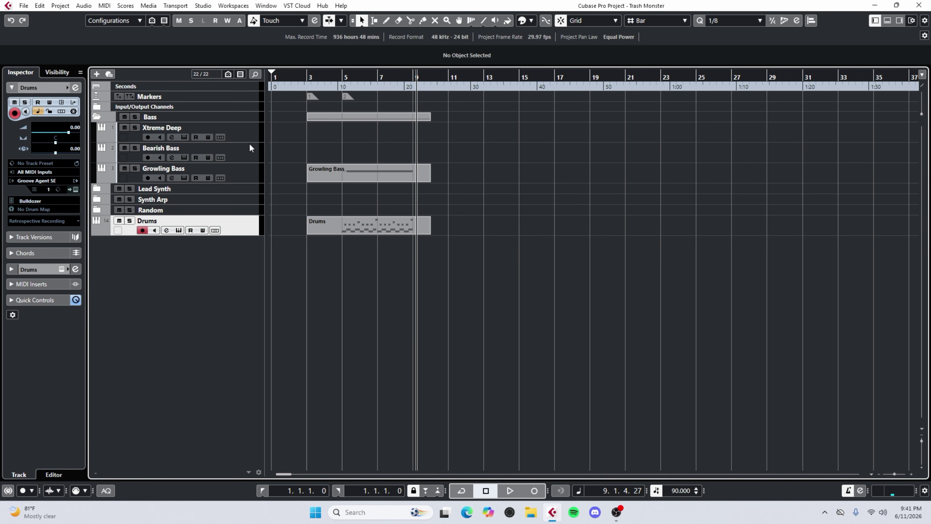
pyautogui.click(248, 142)
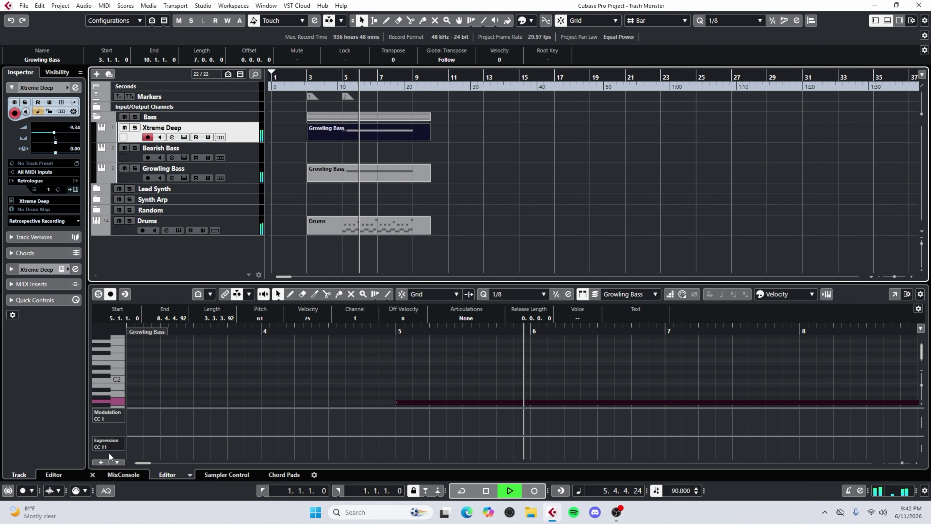
pyautogui.click(93, 475)
pyautogui.click(317, 305)
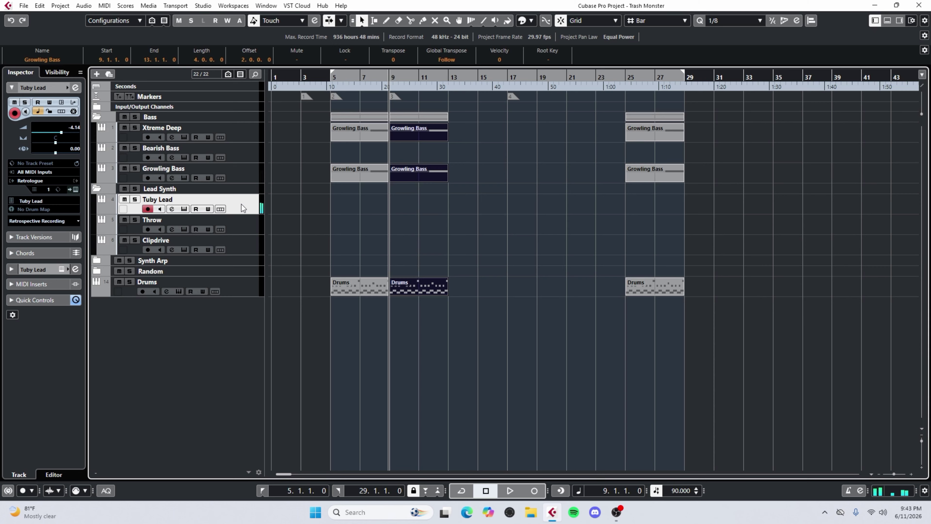
# Audition the Throw and Clipdrive lead tracks and the Bit Rider and Dirty Larry tracks in the Synth Arp folder
pyautogui.click(241, 232)
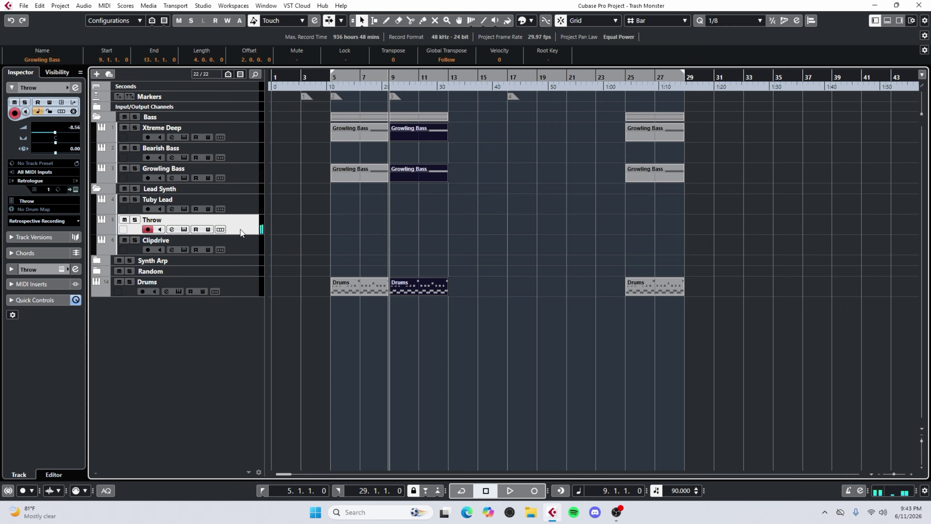
pyautogui.click(245, 245)
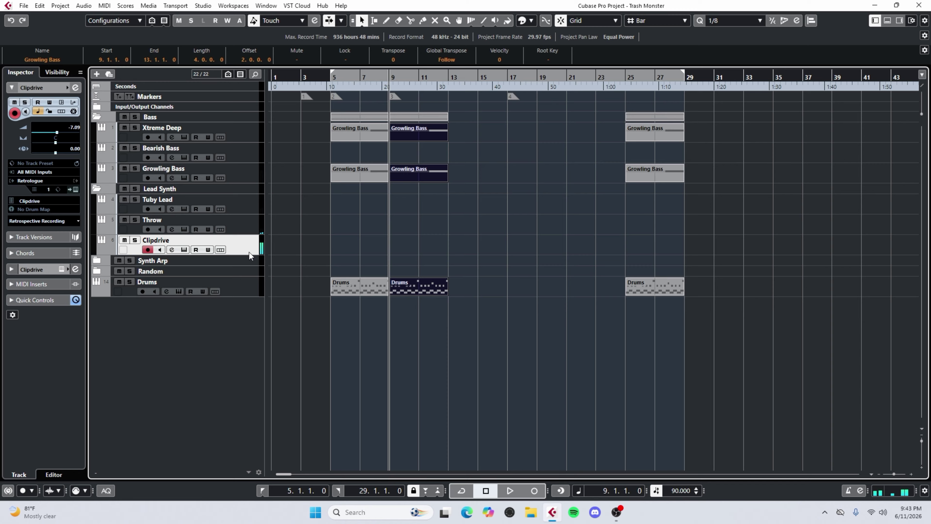
pyautogui.click(96, 260)
pyautogui.click(244, 273)
pyautogui.click(251, 316)
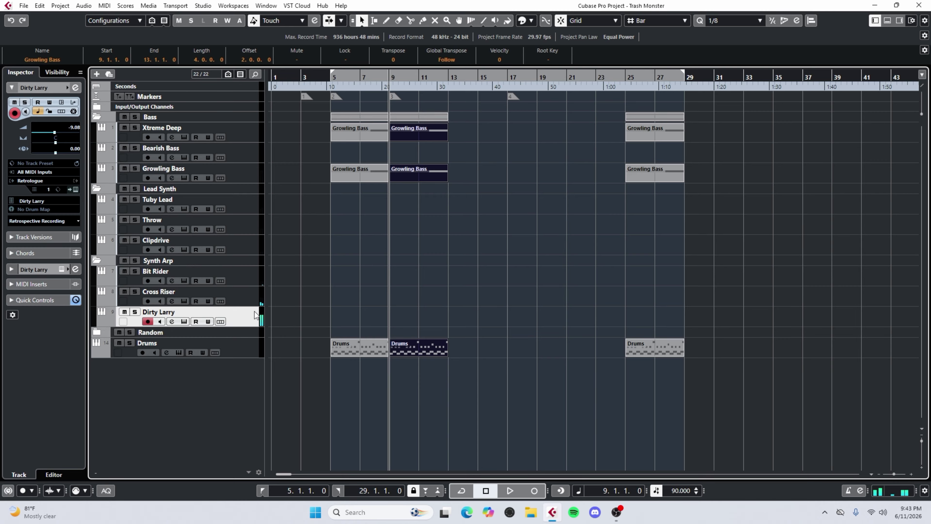
pyautogui.click(97, 261)
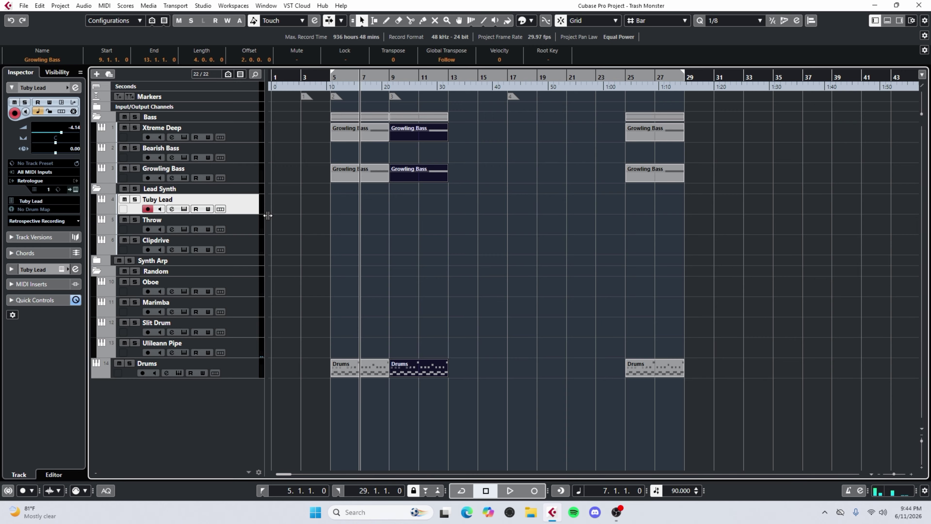
# Close the Retrologue editor of the Tuby Lead track and record a lead part starting at bar 8
pyautogui.press('space')
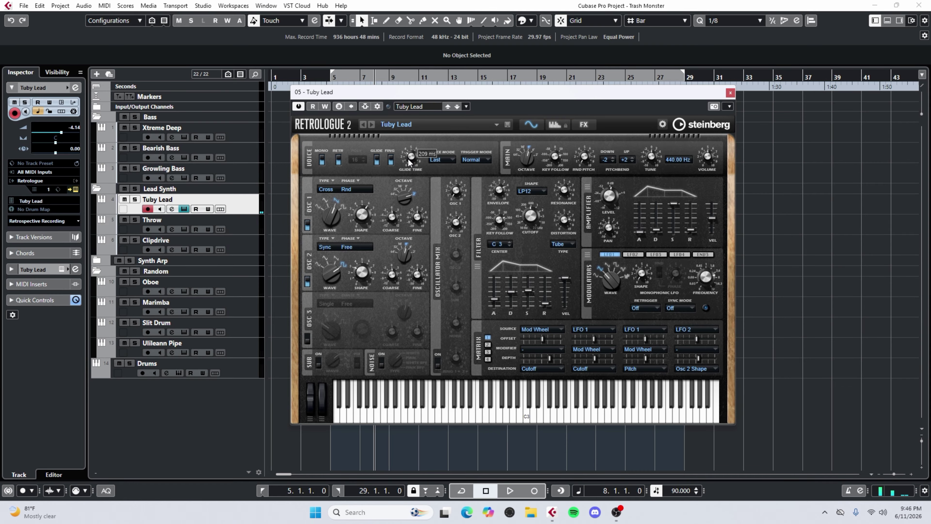
pyautogui.click(730, 92)
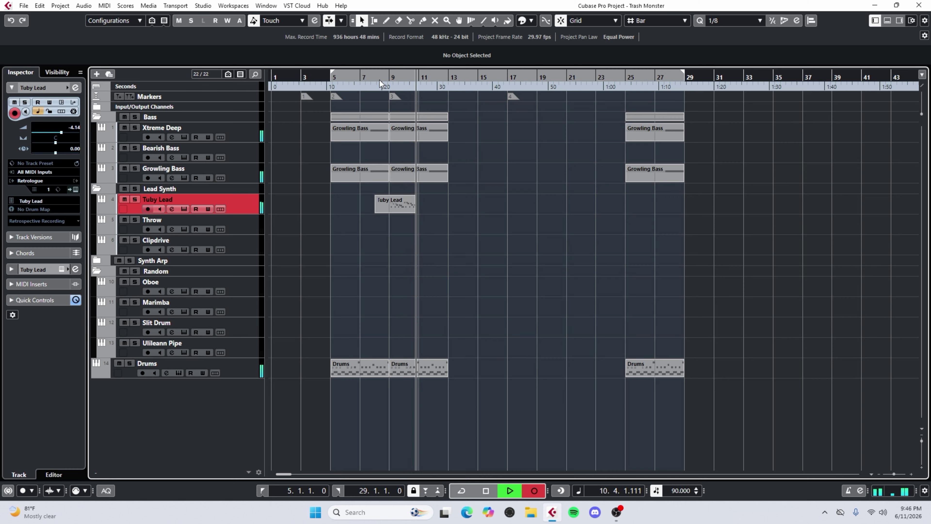
pyautogui.press('space')
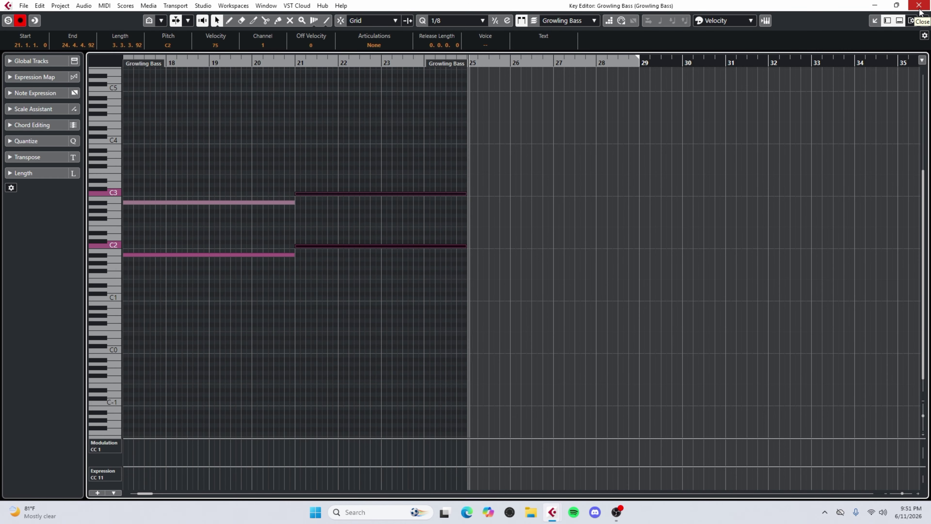
# Move the Throw event to start at bar 16 and place a duplicate of it at bar 20
pyautogui.click(920, 5)
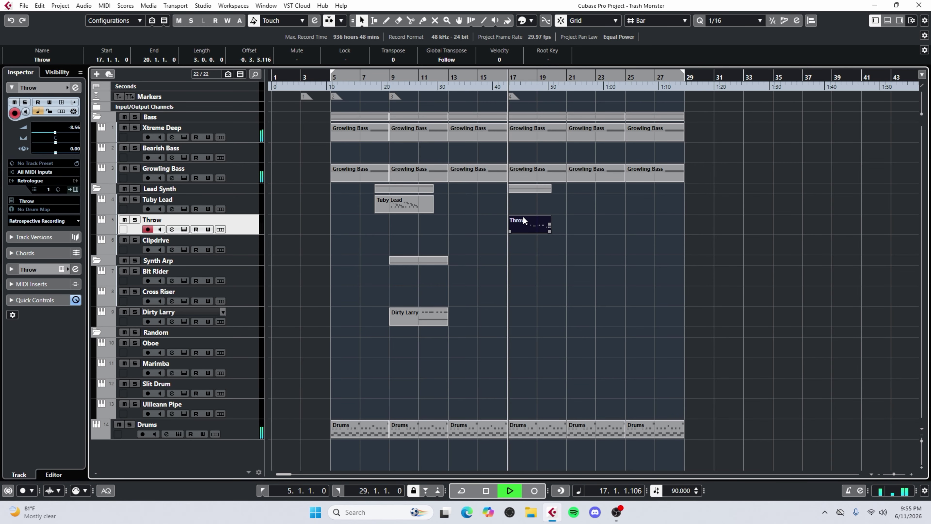
pyautogui.moveTo(531, 224); pyautogui.dragTo(523, 224)
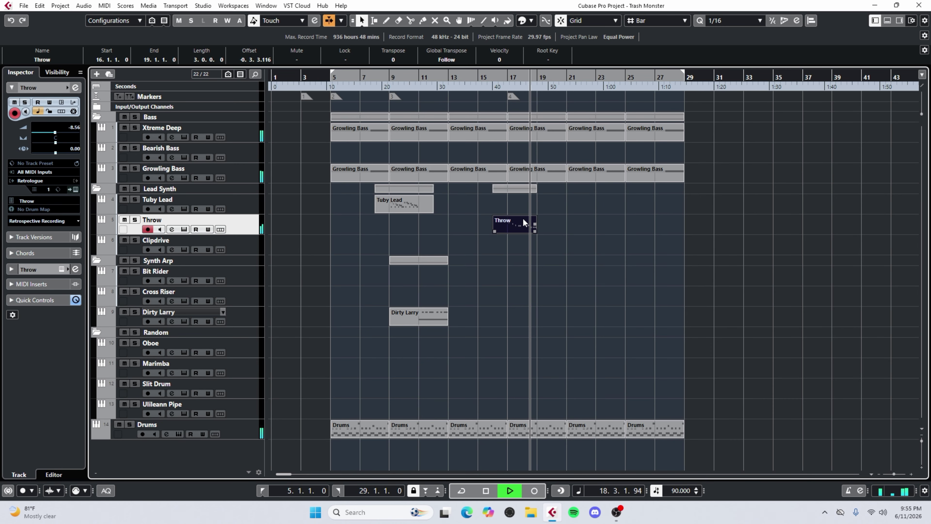
pyautogui.hotkey('ctrl', 'd')
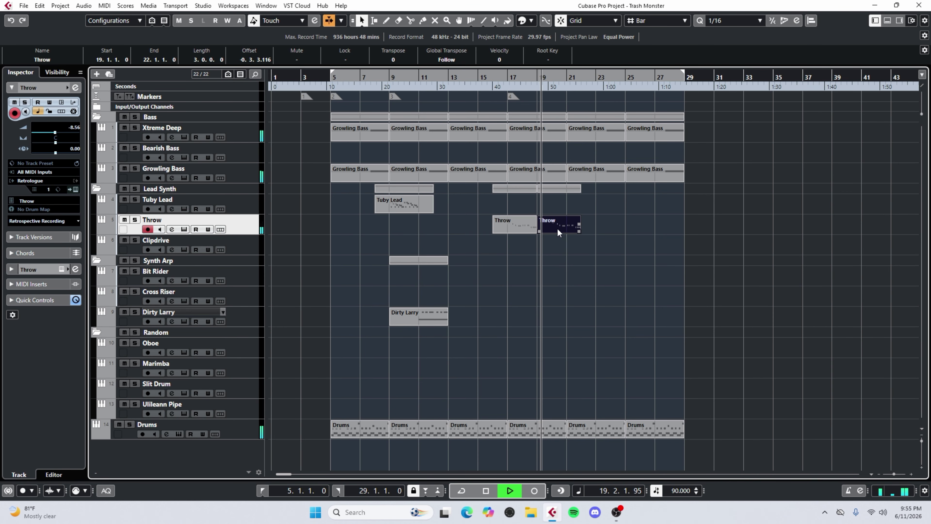
pyautogui.moveTo(557, 228)
pyautogui.mouseDown()
pyautogui.moveTo(586, 230)
pyautogui.moveTo(573, 227)
pyautogui.mouseUp()
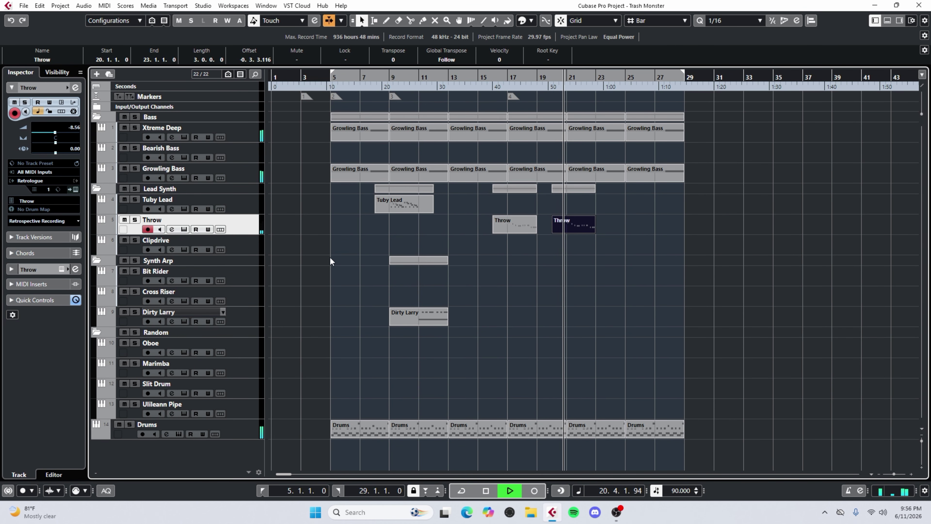
pyautogui.press('space')
# Record a part on the Bit Rider track starting at bar 16
pyautogui.click(277, 285)
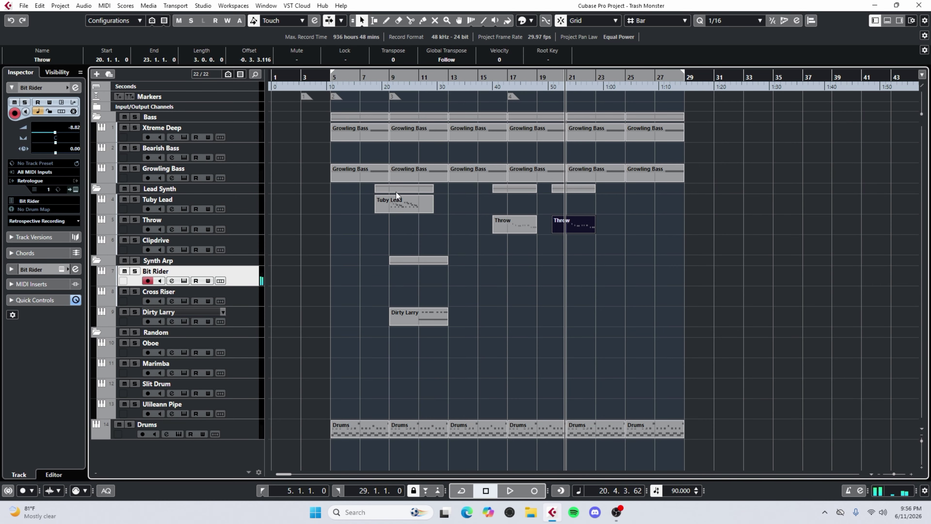
pyautogui.click(497, 78)
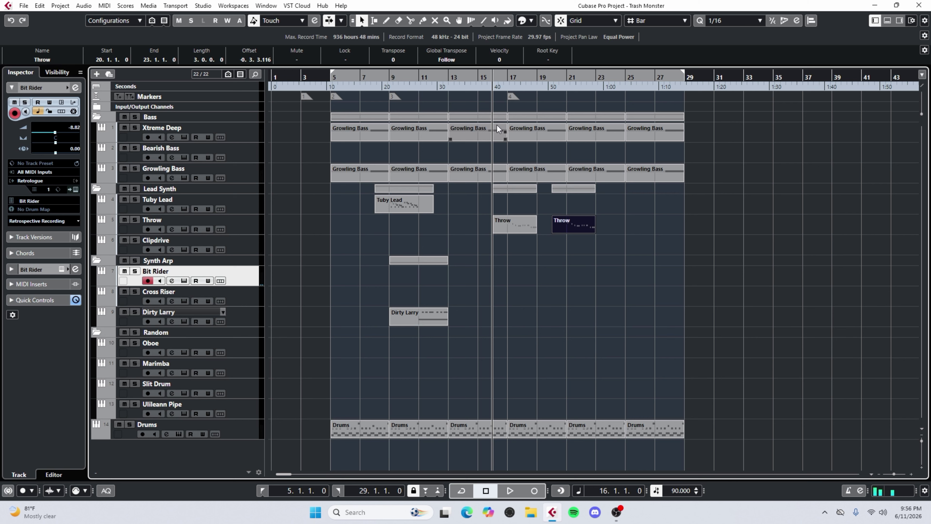
pyautogui.press('KP_Multiply')
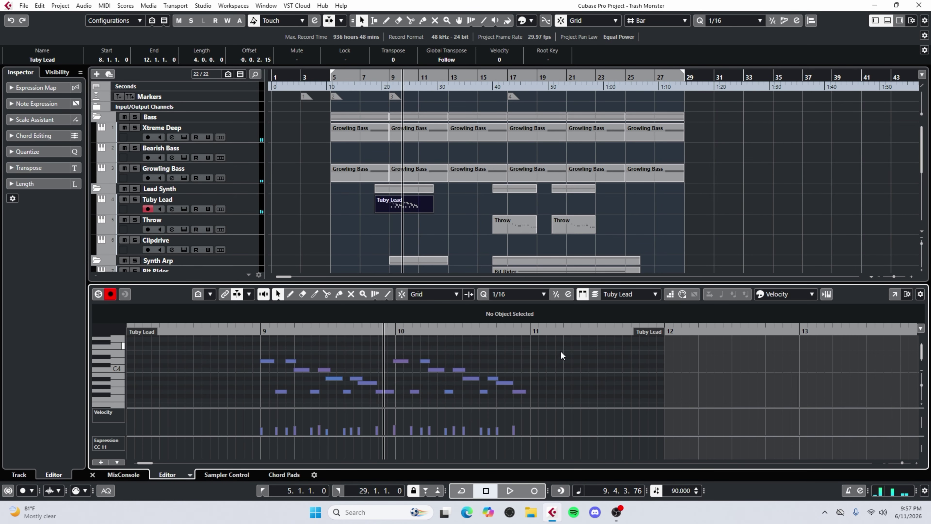
# Delete the repeated second run of notes around bar 10 in the Tuby Lead event
pyautogui.scroll(-1, 561, 351)
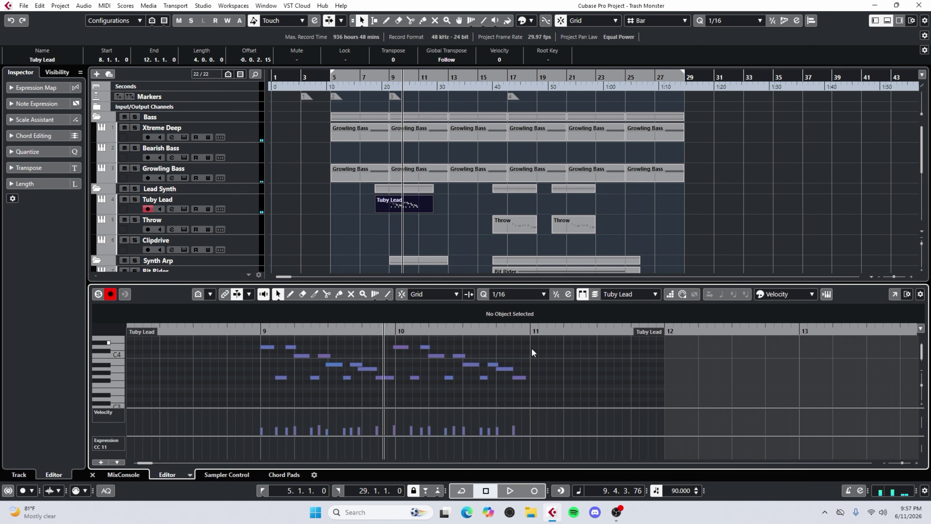
pyautogui.moveTo(553, 391); pyautogui.dragTo(405, 338)
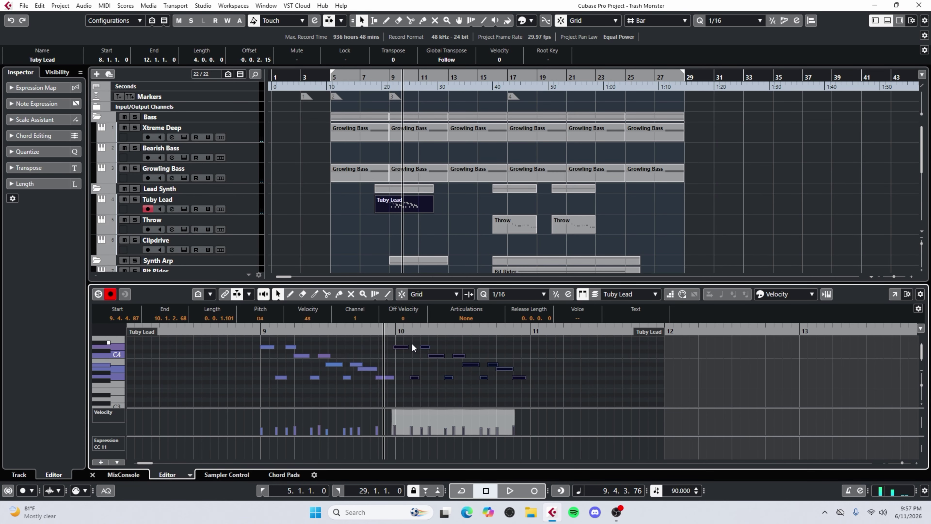
pyautogui.press('Delete')
# Move the first Throw event to bar 9 and open its notes for editing while playing it back
pyautogui.moveTo(508, 226); pyautogui.dragTo(410, 234)
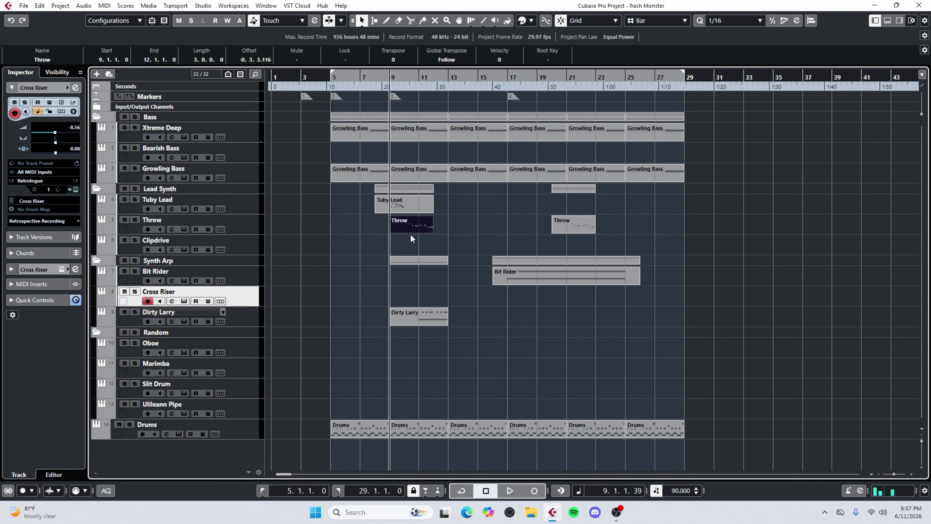
pyautogui.doubleClick(402, 229)
pyautogui.press('space')
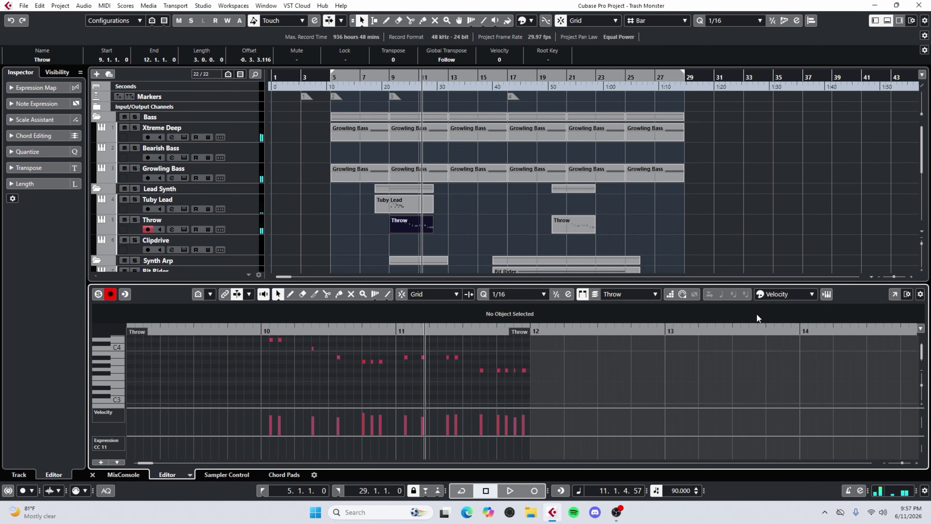
# Show the Throw notes in a separate Key Editor window and set the quantize value to 1/32
pyautogui.click(895, 295)
pyautogui.hscroll(2, 426, 297)
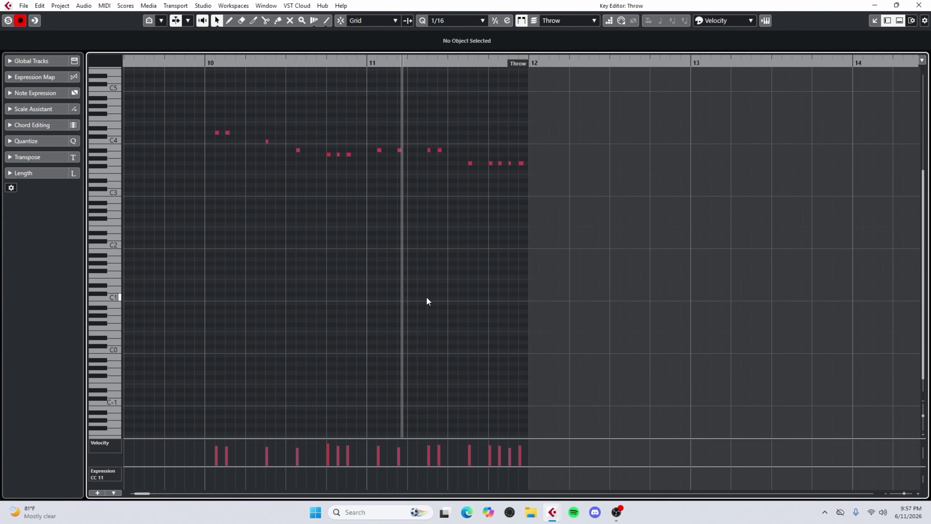
pyautogui.scroll(2, 425, 296)
pyautogui.scroll(2, 423, 300)
pyautogui.hscroll(-2, 422, 300)
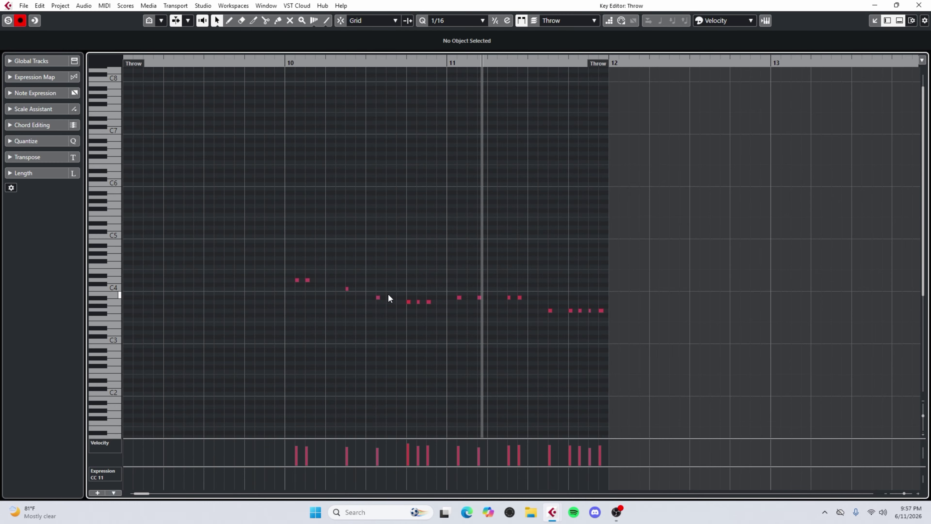
pyautogui.click(460, 21)
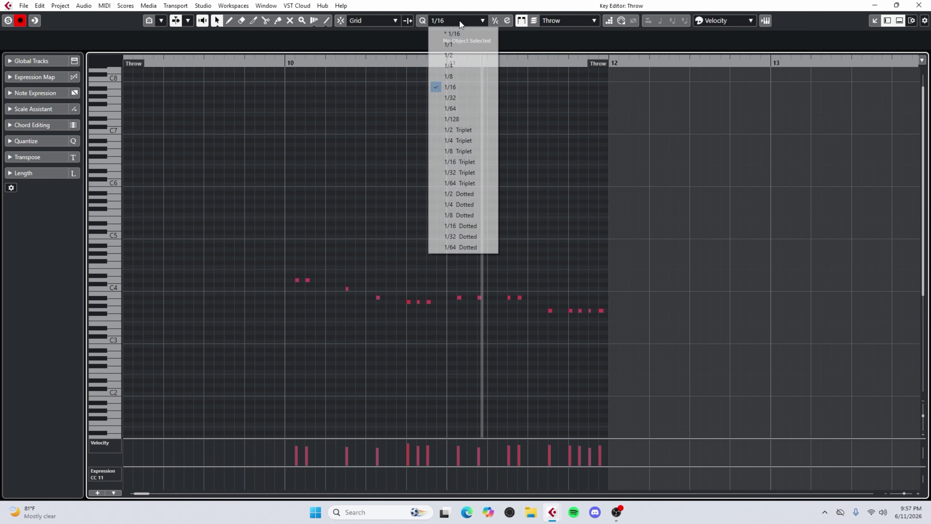
pyautogui.click(466, 97)
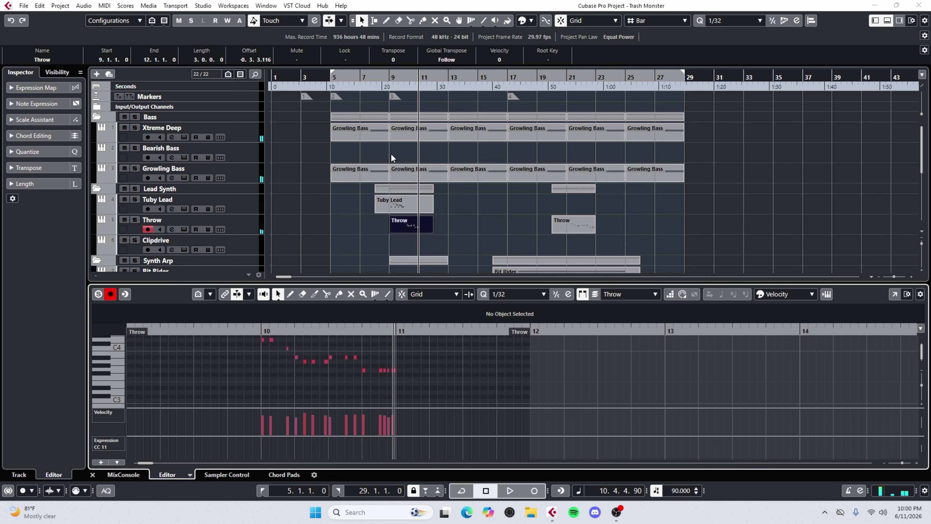
# Play the arrangement from bar 9 to check the edited Throw part, closing the lower note editor
pyautogui.click(396, 87)
pyautogui.press('space')
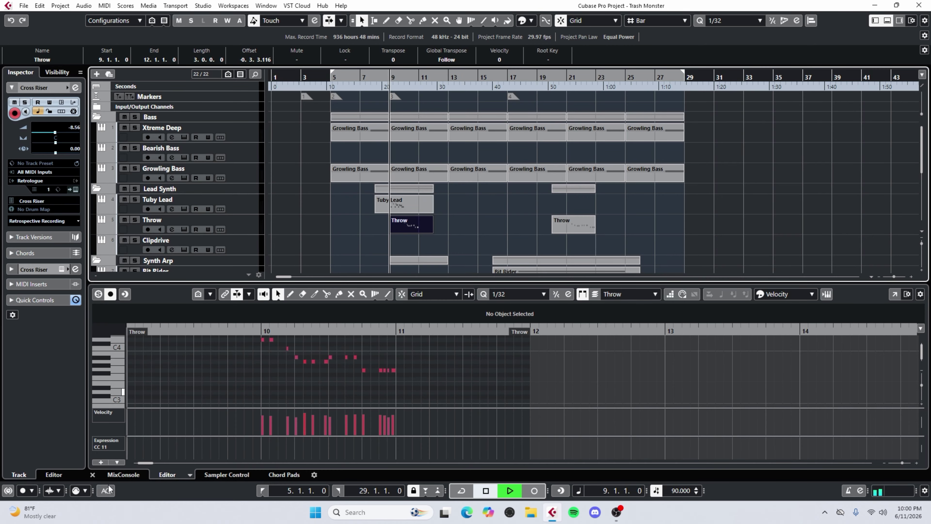
pyautogui.click(92, 475)
pyautogui.click(532, 337)
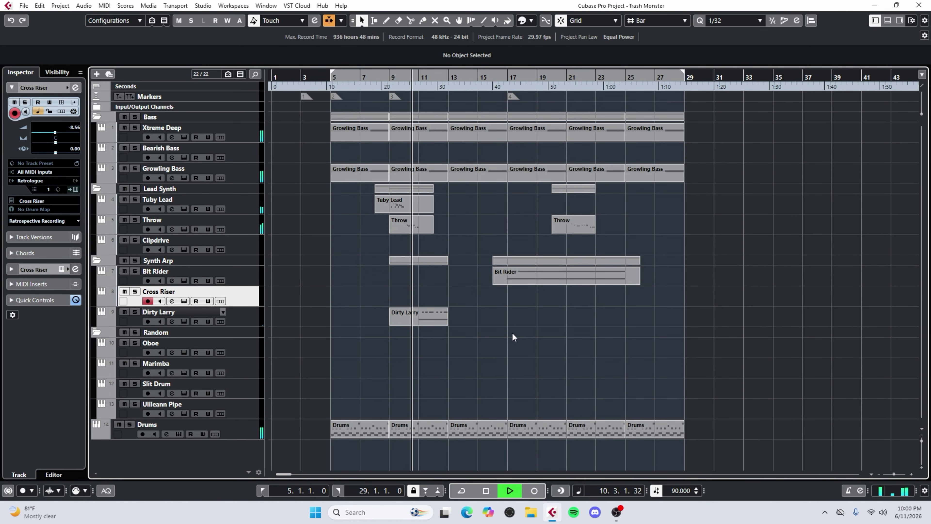
pyautogui.press('space')
# Move the edited Throw event to bar 17 and trim the end of the Tuby Lead event to bar 11
pyautogui.moveTo(411, 227); pyautogui.dragTo(529, 232)
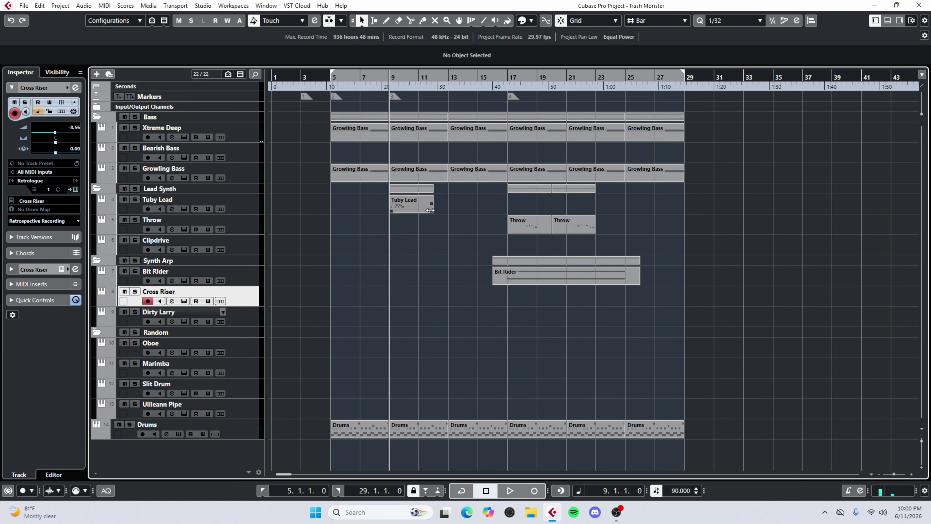
pyautogui.moveTo(433, 210); pyautogui.dragTo(417, 210)
pyautogui.click(427, 228)
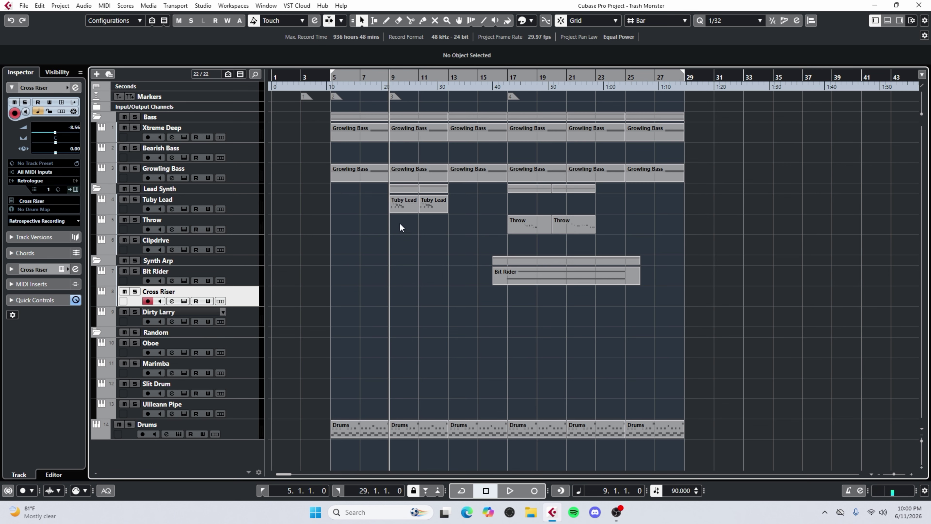
# Record a new part on the Dirty Larry track starting at bar 9
pyautogui.press('Down')
pyautogui.press('KP_Multiply')
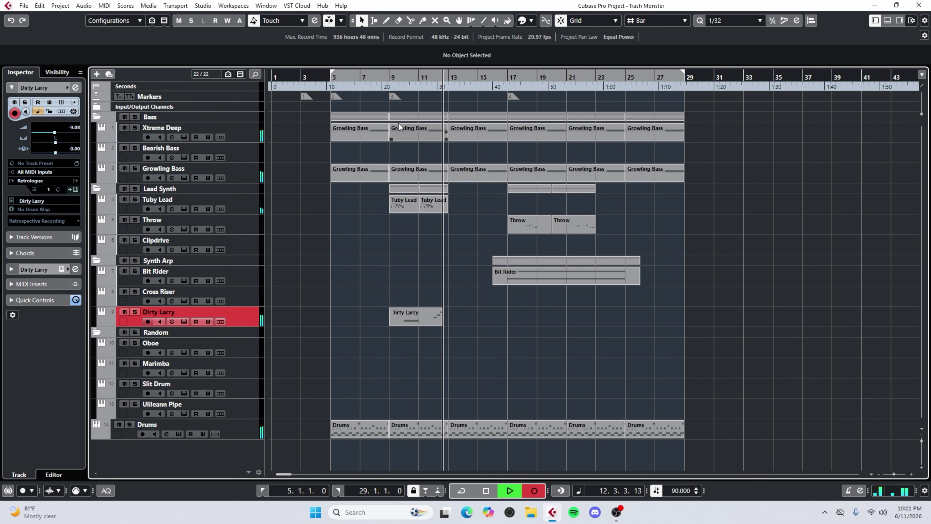
pyautogui.press('space')
# Select the Oboe track and play back its copy of the Tuby Lead event from bar 9
pyautogui.click(247, 351)
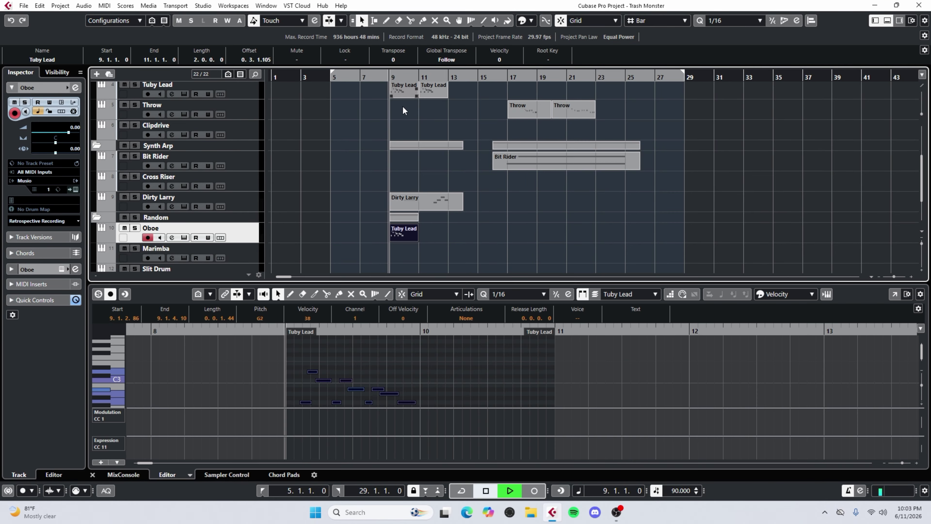
pyautogui.press('space')
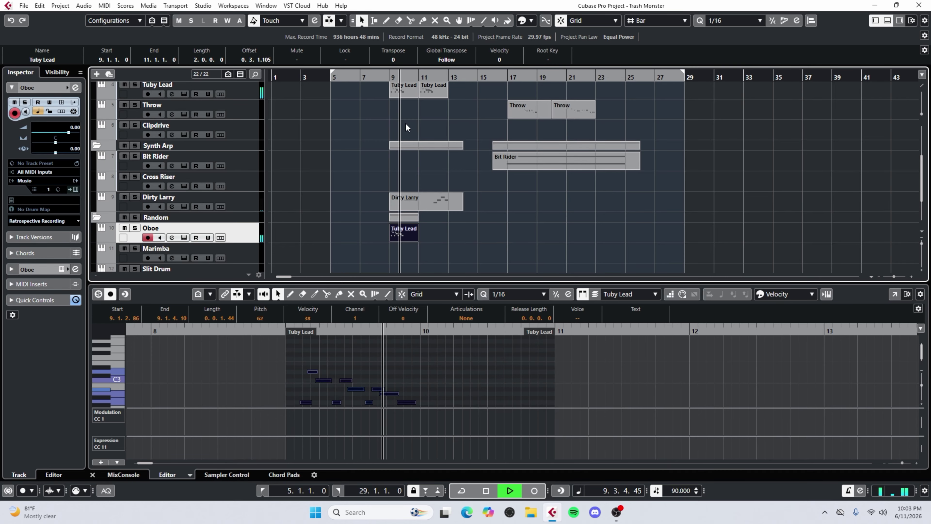
pyautogui.press('space')
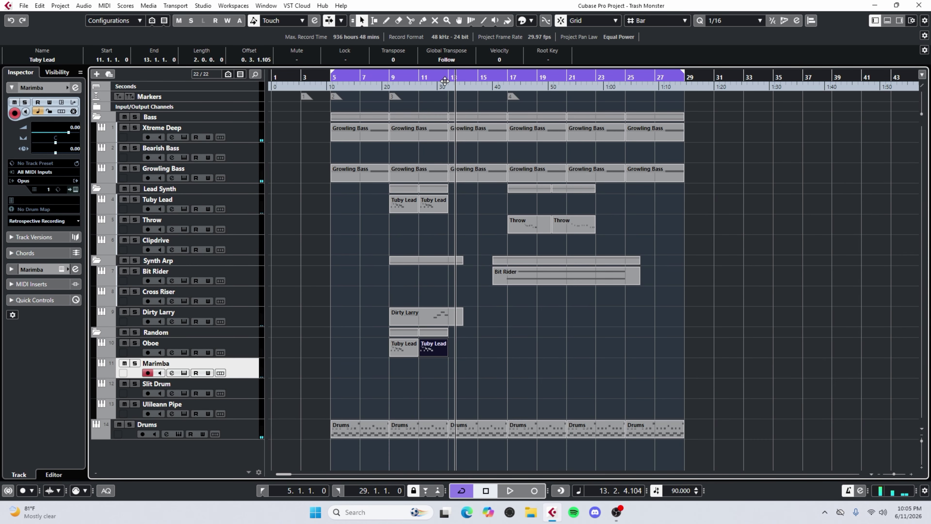
# Return the project cursor to bar 9 and deselect all events
pyautogui.click(433, 79)
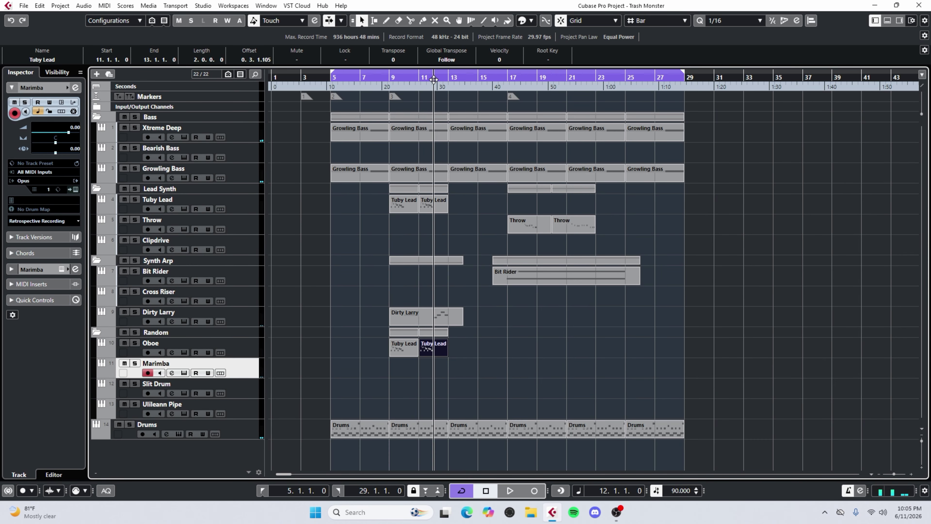
pyautogui.click(390, 79)
pyautogui.click(418, 133)
pyautogui.click(462, 219)
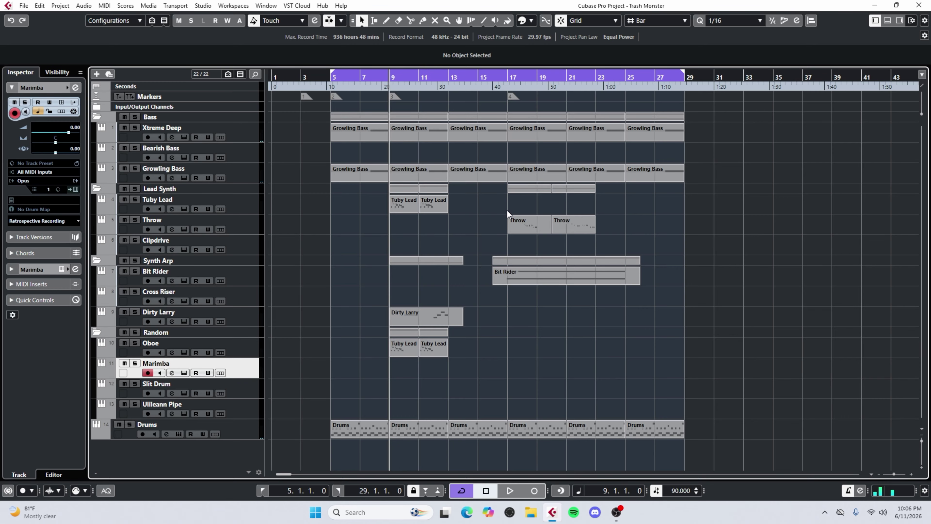
# Undo the Bit Rider event and select the marker at bar 17
pyautogui.hotkey('ctrl', 'z')
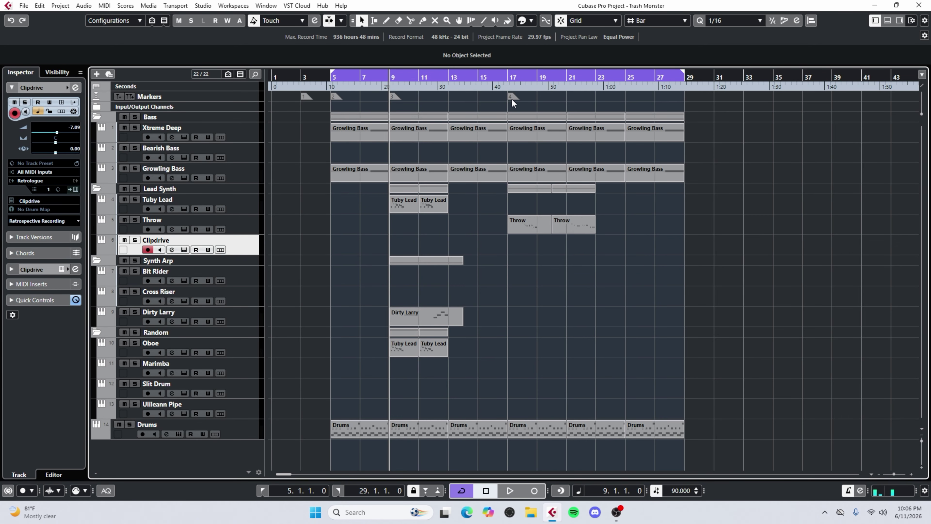
pyautogui.moveTo(511, 98)
pyautogui.mouseDown()
pyautogui.moveTo(456, 100)
pyautogui.moveTo(509, 101)
pyautogui.mouseUp()
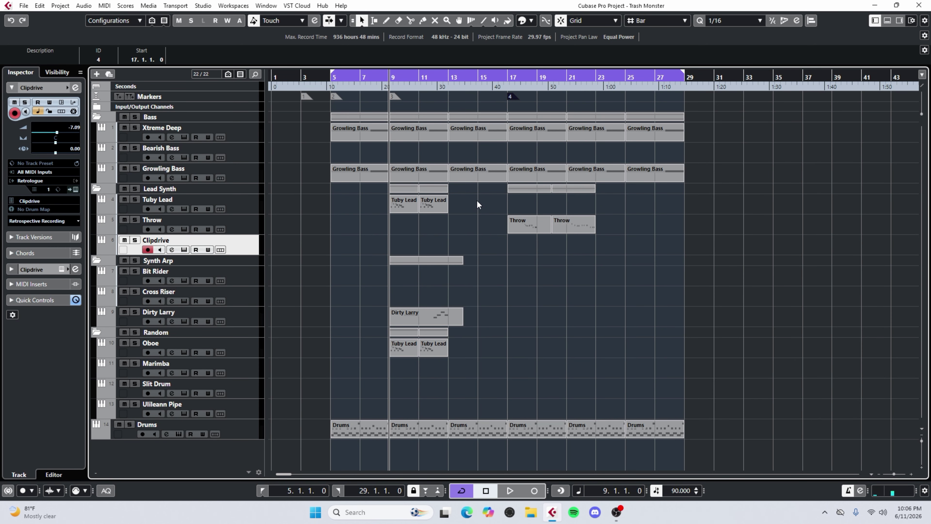
# Select all notes in the Growling Bass event at bar 13 and change their pitch
pyautogui.doubleClick(476, 173)
pyautogui.hotkey('ctrl', 'a')
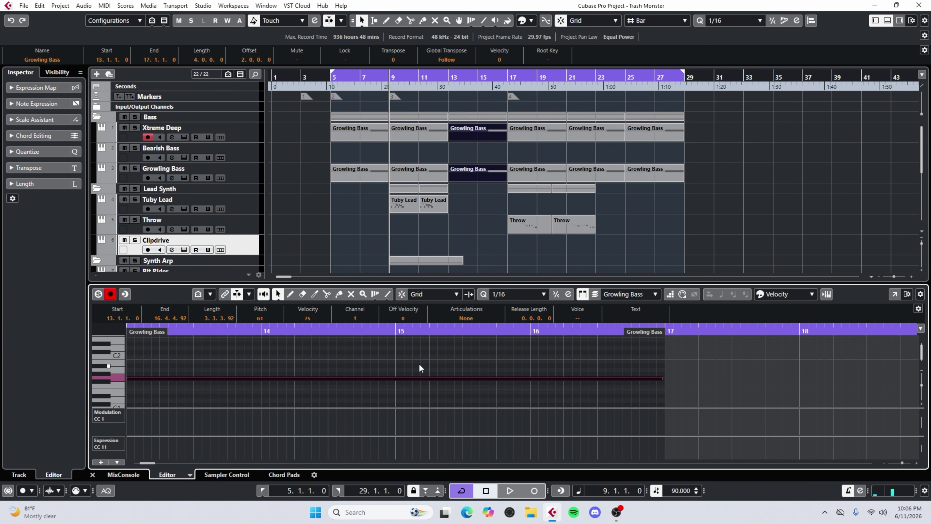
pyautogui.scroll(2, 420, 363)
pyautogui.scroll(3, 419, 363)
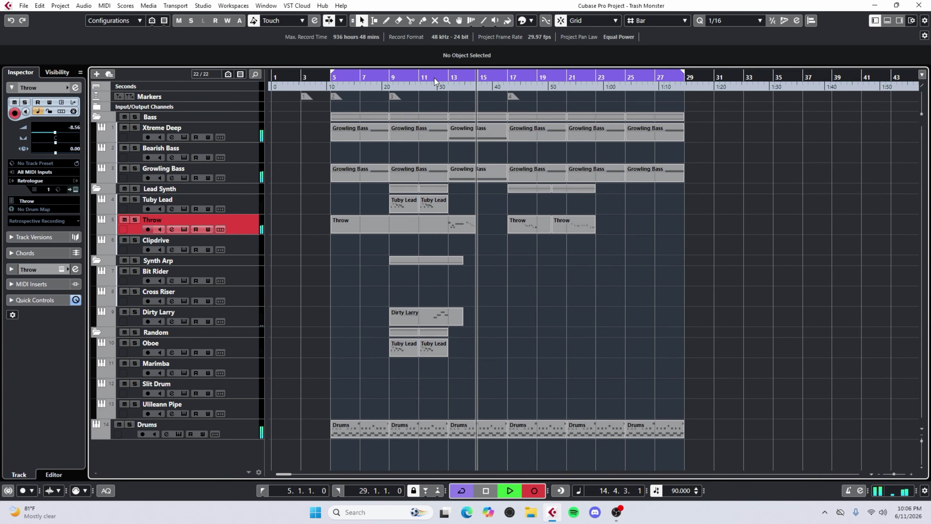
# Record a new part on the Throw track over the bars from 13
pyautogui.press('space')
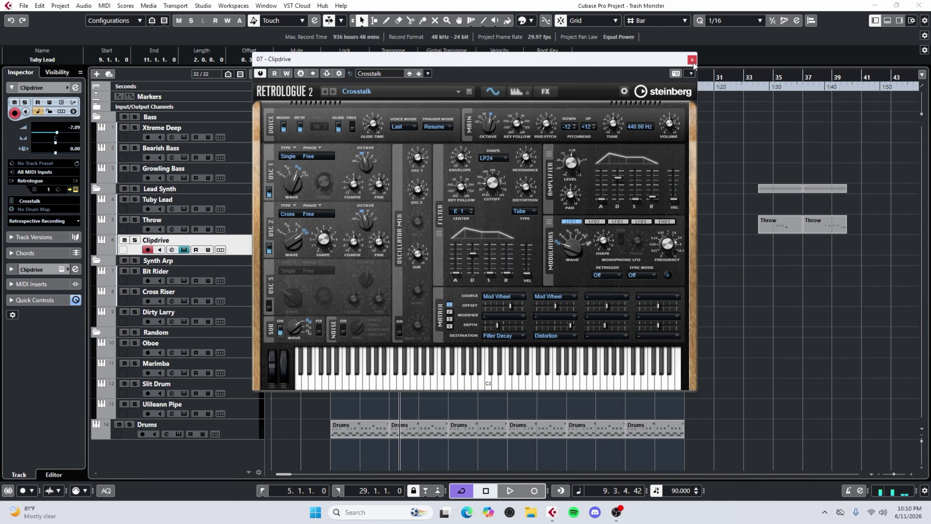
# Close the Clipdrive synth and lower the Clipdrive channel's volume to -10.2 dB in the mixer
pyautogui.click(691, 59)
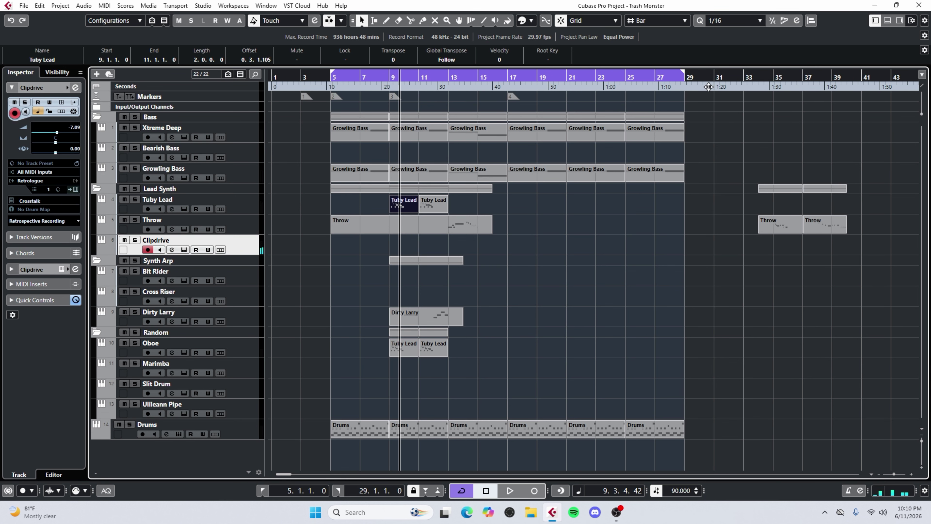
pyautogui.click(888, 21)
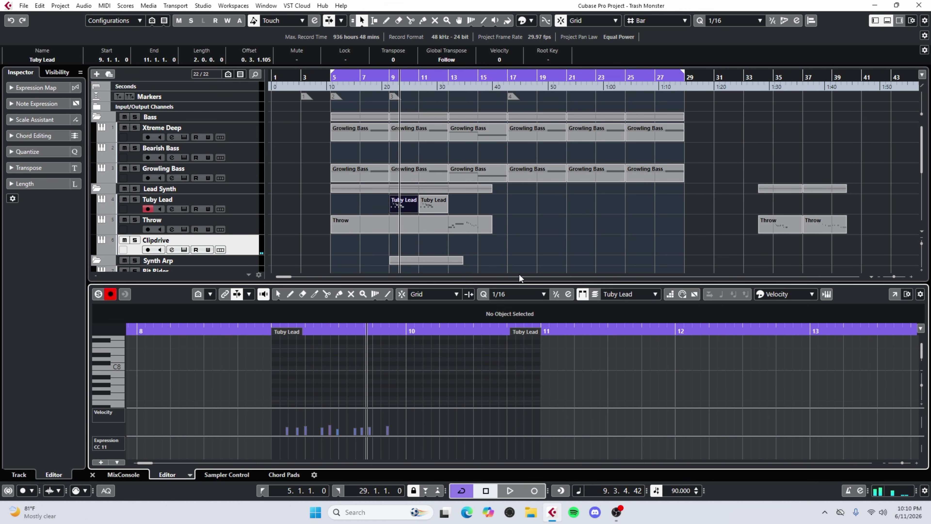
pyautogui.scroll(-3, 518, 235)
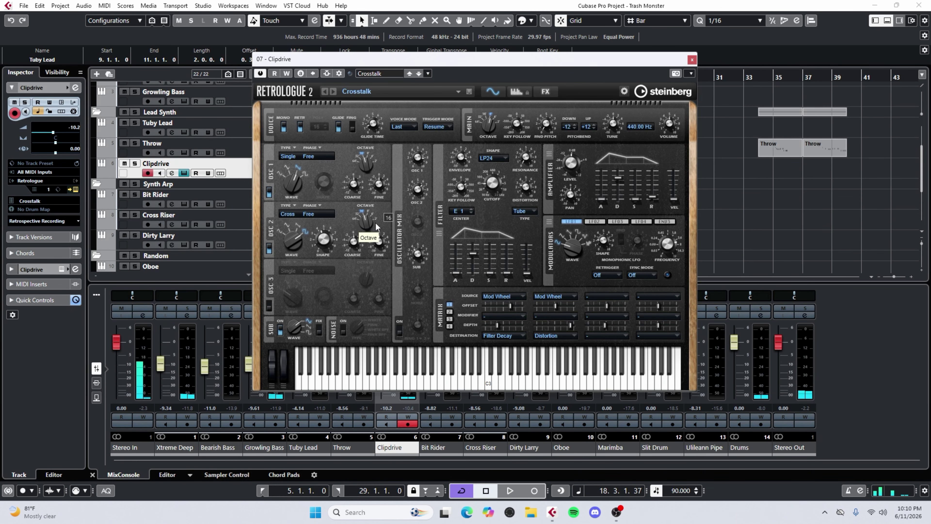
# Record a part on the Clipdrive track from bar 17 using the Crosstalk sound
pyautogui.moveTo(369, 156)
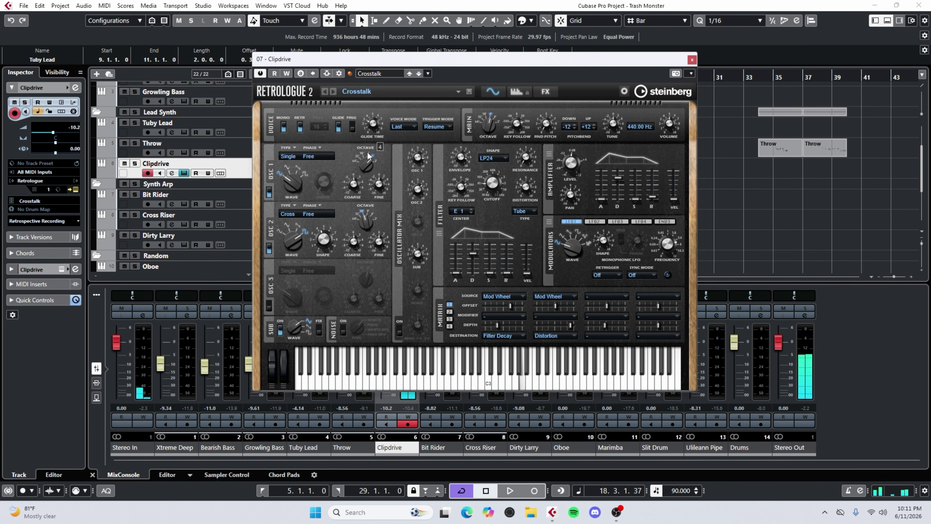
pyautogui.click(691, 60)
pyautogui.press('KP_Multiply')
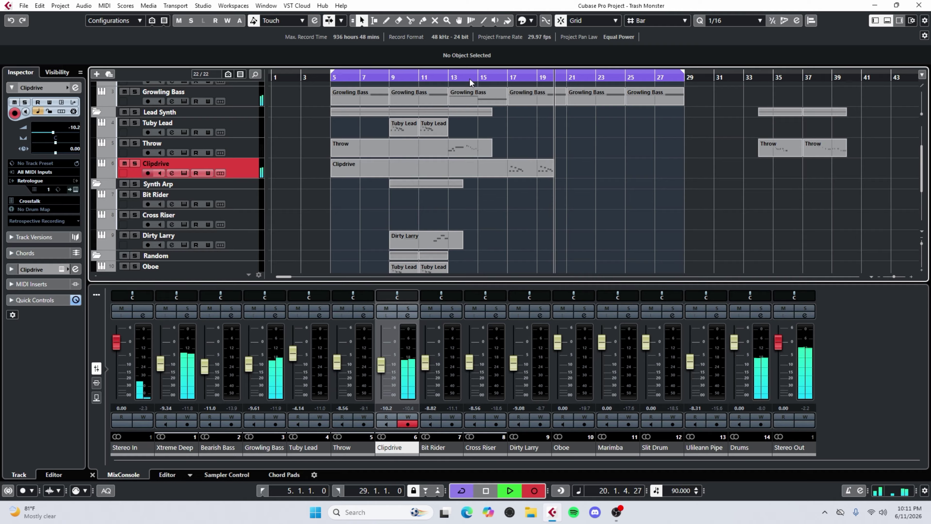
pyautogui.press('space')
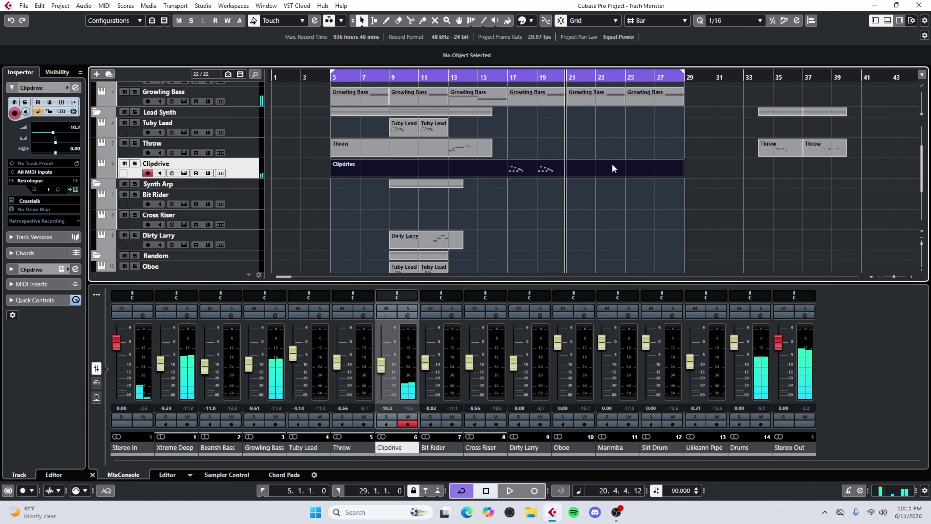
# Record a part on the Ulileann Pipe track from bar 16, redoing the first take
pyautogui.click(93, 474)
pyautogui.click(235, 409)
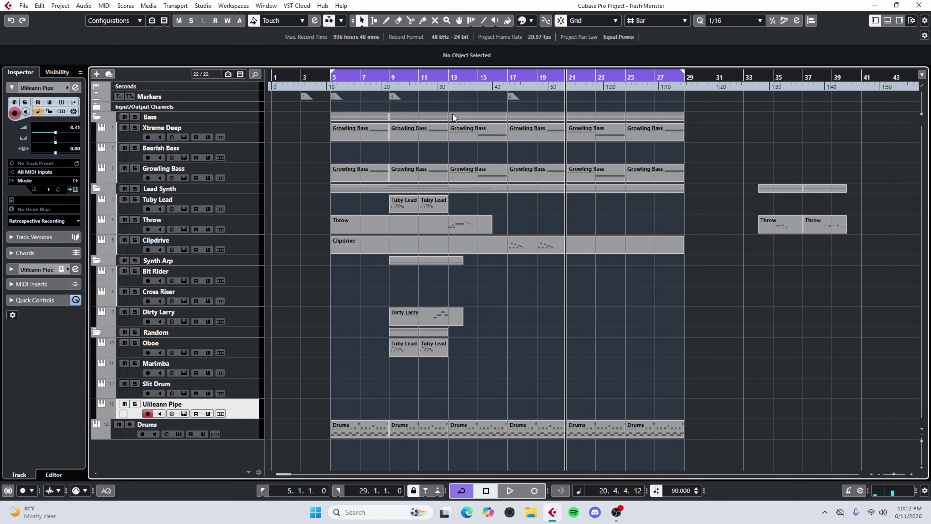
pyautogui.click(506, 79)
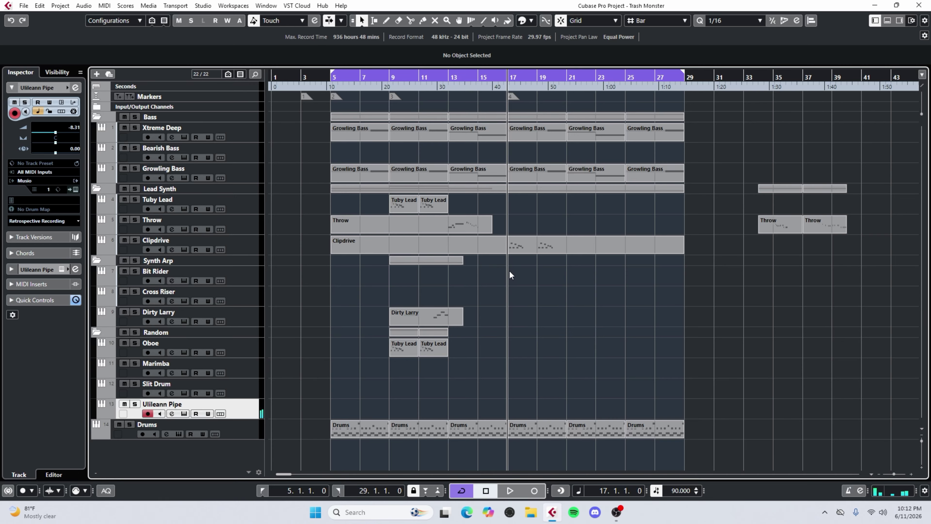
pyautogui.click(499, 75)
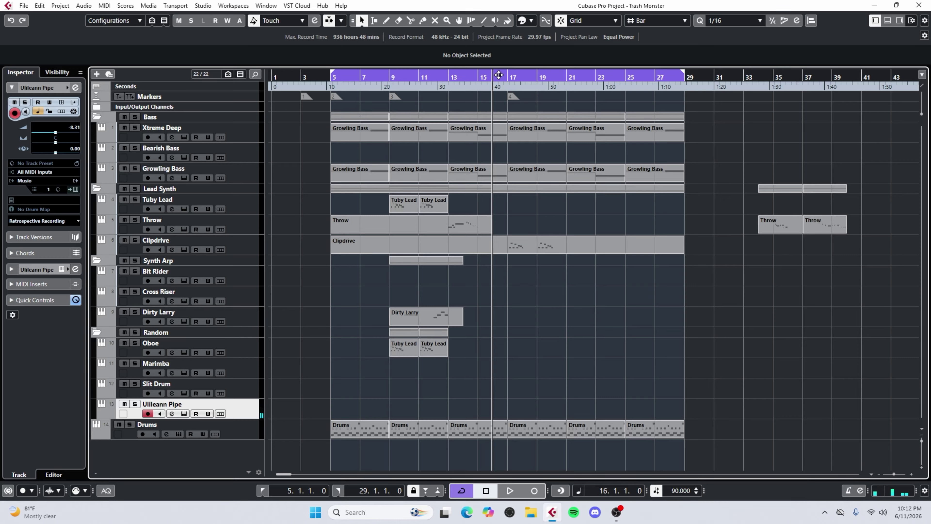
pyautogui.press('KP_Multiply')
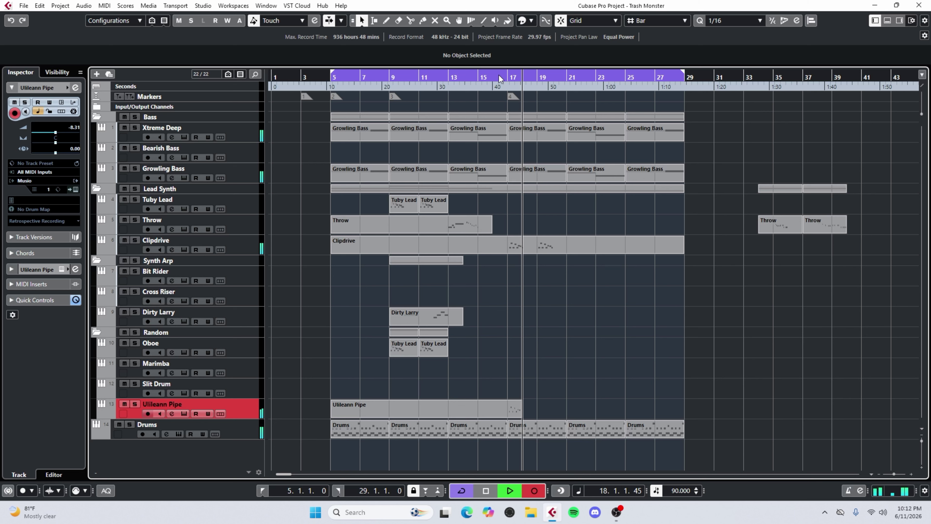
pyautogui.press('space')
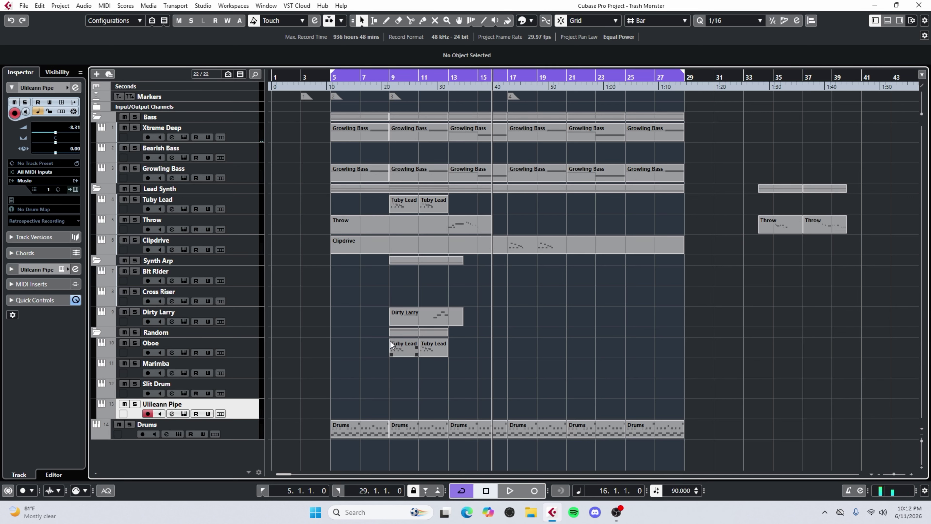
pyautogui.press('KP_Multiply')
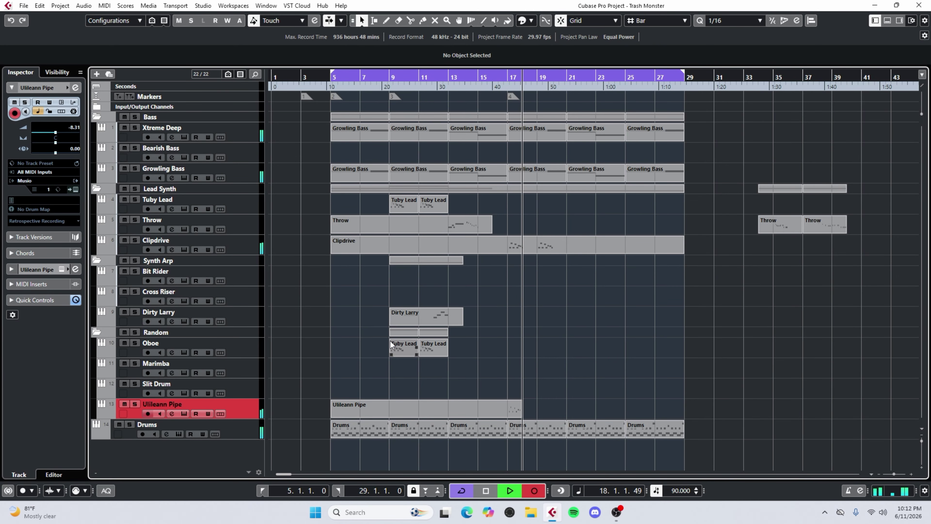
pyautogui.press('space')
# Add a Phaser insert effect to the Ulileann Pipe channel
pyautogui.hotkey('alt', 'F3')
pyautogui.click(721, 337)
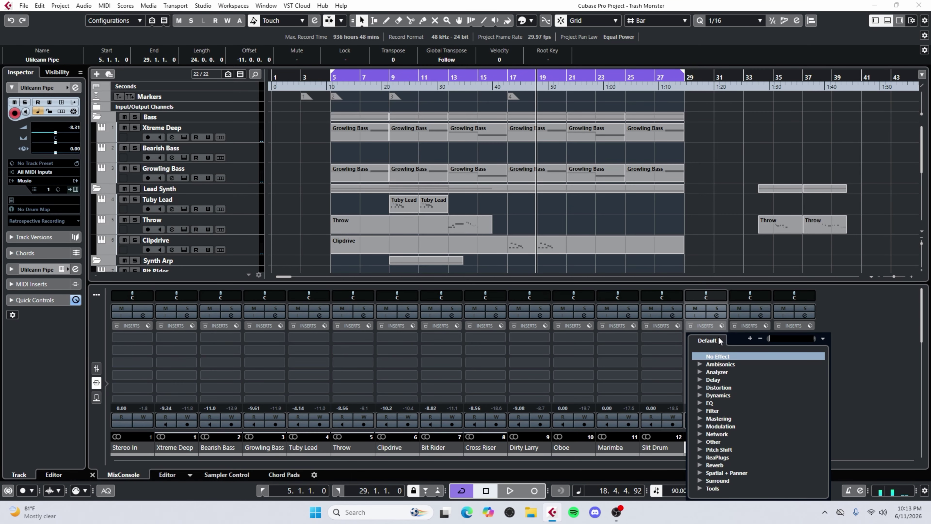
pyautogui.write('phaser')
pyautogui.press('Return')
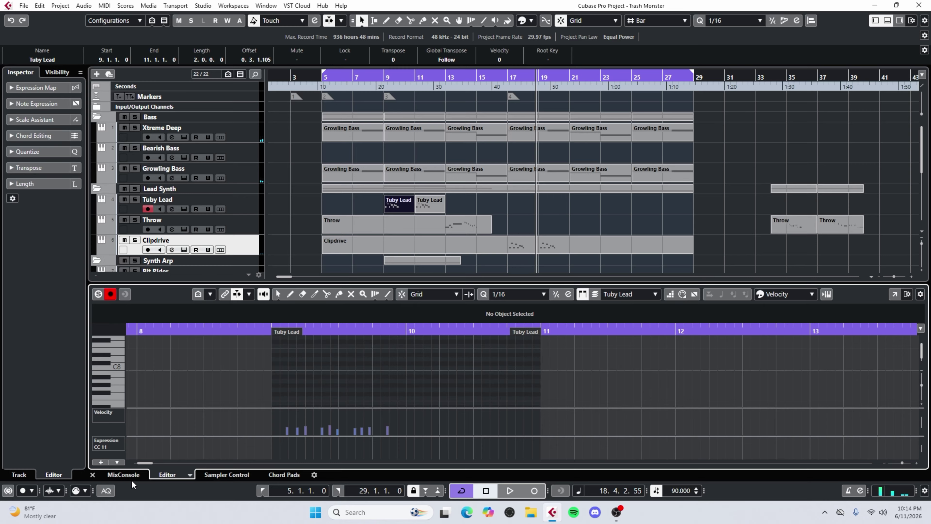
# Lower the mix of the Ulileann Pipe's Metalizer insert during playback from bar 17 and adjust the channel's volume
pyautogui.click(132, 476)
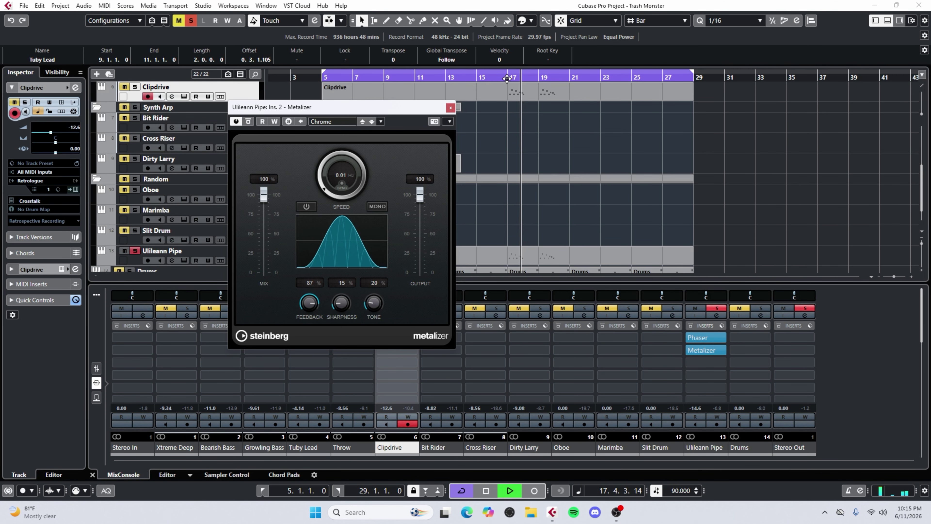
pyautogui.click(507, 79)
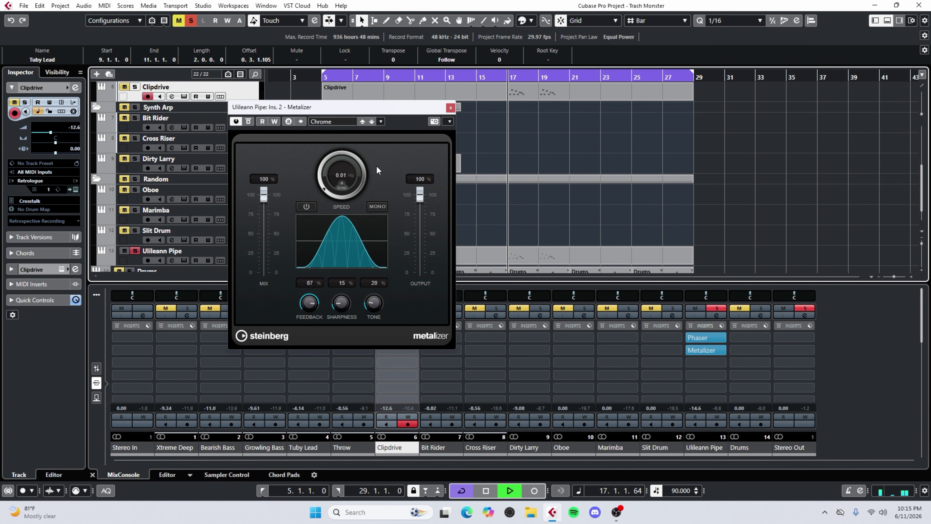
pyautogui.moveTo(263, 194); pyautogui.dragTo(263, 216)
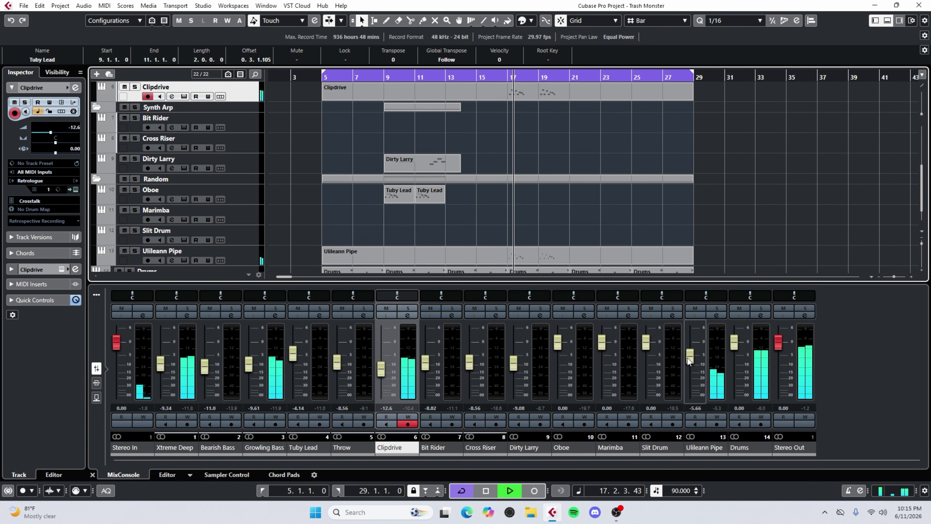
pyautogui.moveTo(688, 358); pyautogui.dragTo(688, 356)
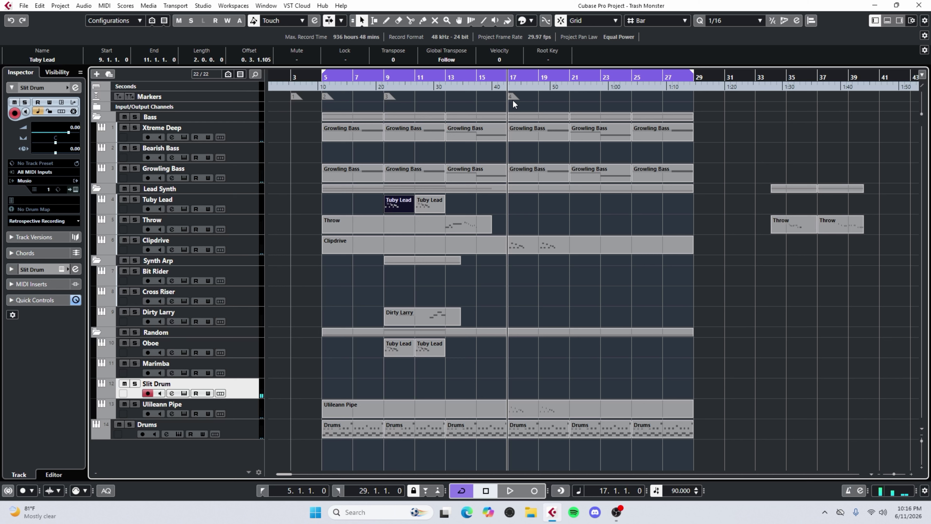
# Record a part on the Slit Drum track starting from bar 17
pyautogui.press('KP_Multiply')
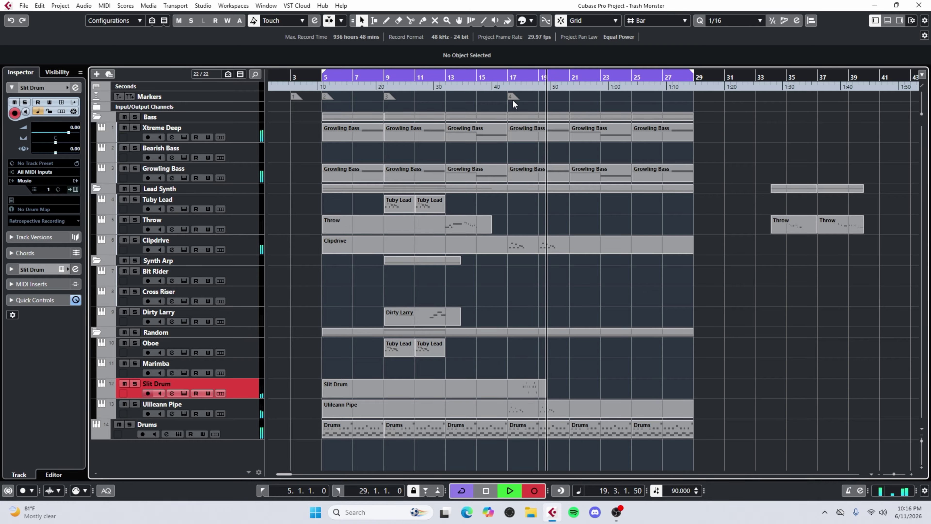
pyautogui.press('space')
# Adjust the glide time of the Cross Riser synth and record a part on its track from bar 19
pyautogui.click(398, 288)
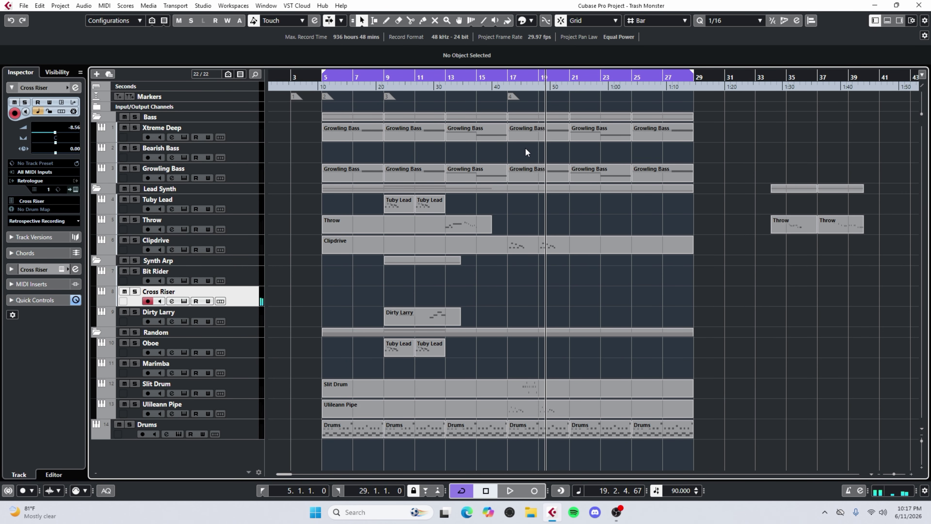
pyautogui.click(183, 303)
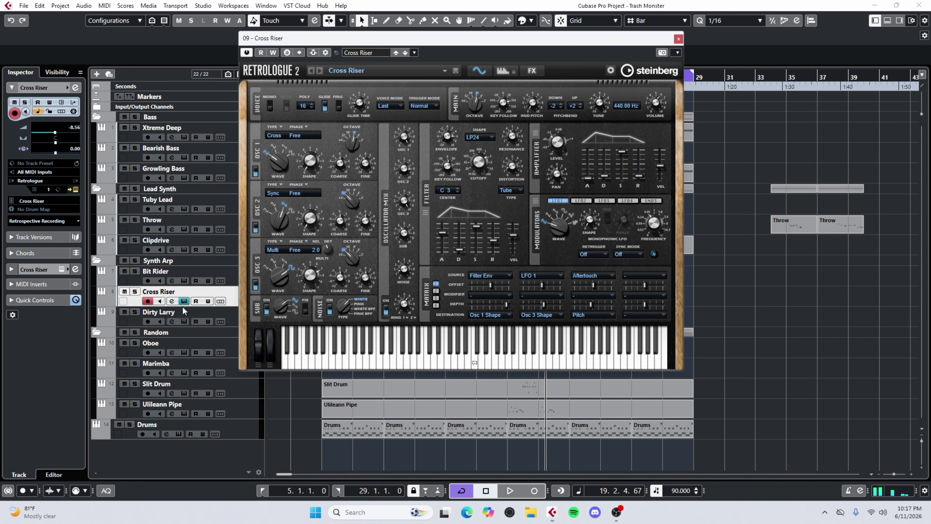
pyautogui.moveTo(356, 106); pyautogui.dragTo(357, 102)
pyautogui.hotkey('ctrl', 'w')
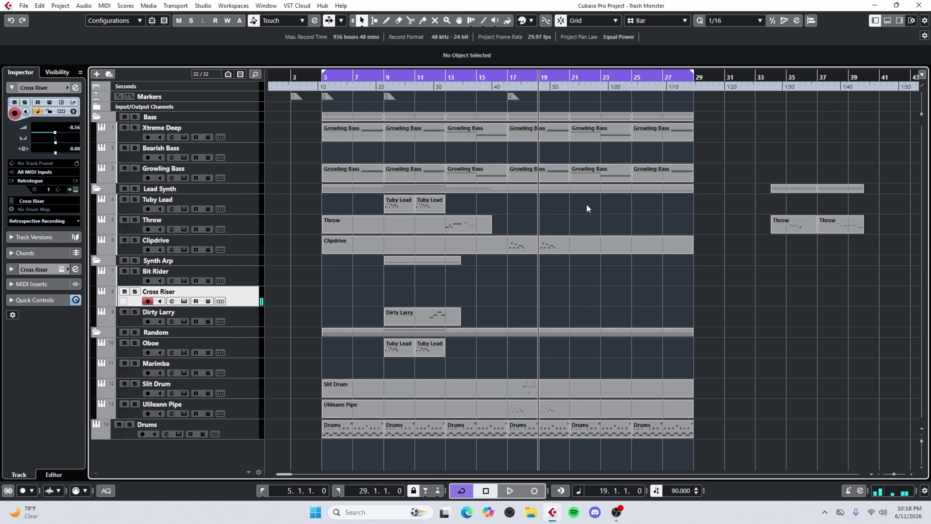
pyautogui.press('KP_Multiply')
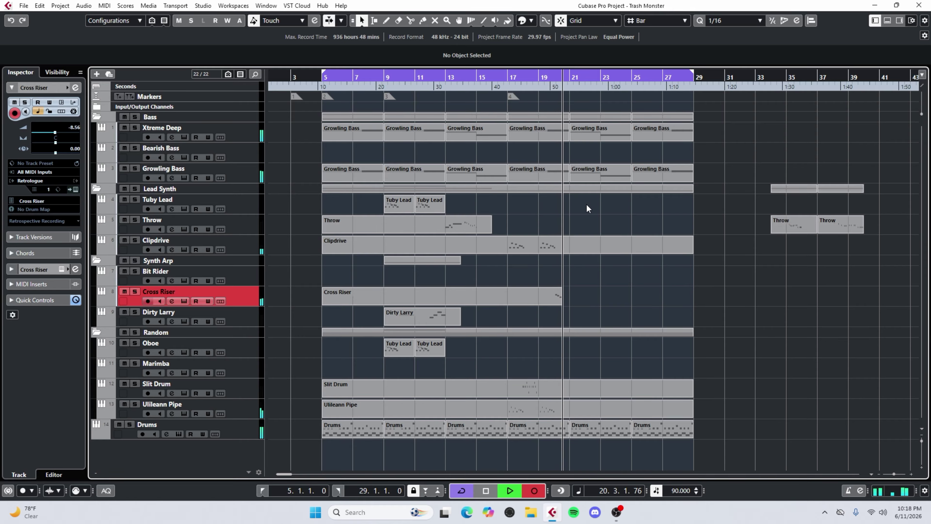
# Switch off the arpeggiator in the Bearish Bass track's synth
pyautogui.click(252, 155)
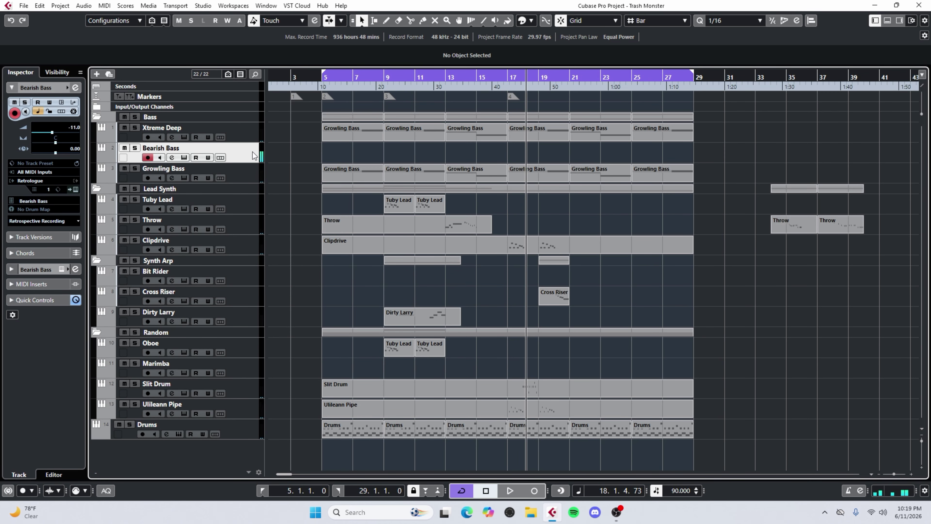
pyautogui.hotkey('ctrl', 'e')
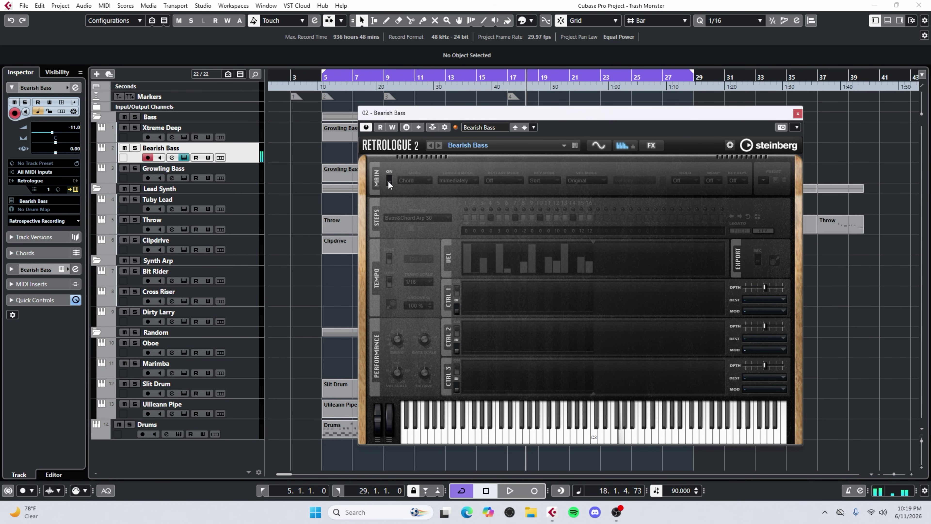
pyautogui.click(798, 114)
# Mute the Clipdrive track and record a part on the Bearish Bass track from bar 16
pyautogui.click(124, 239)
pyautogui.hotkey('ctrl', 'e')
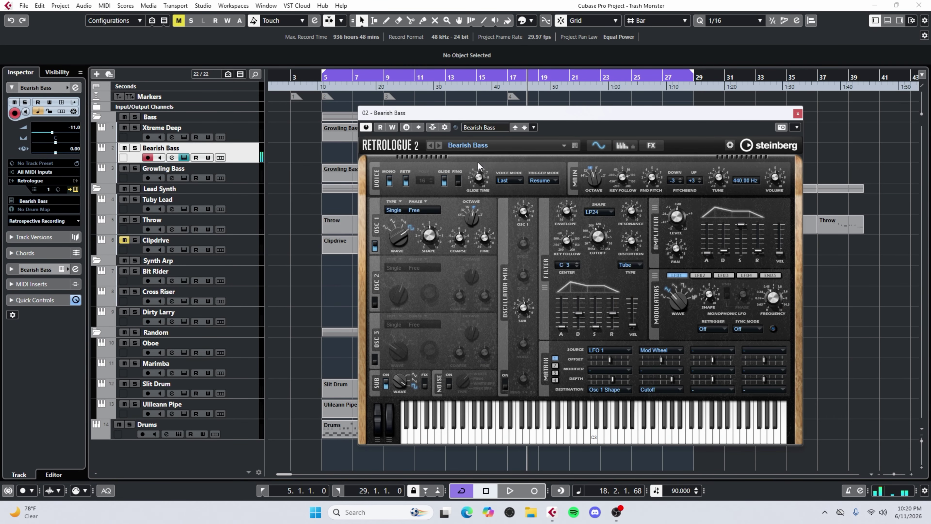
pyautogui.moveTo(474, 179)
pyautogui.click(495, 79)
pyautogui.press('KP_Multiply')
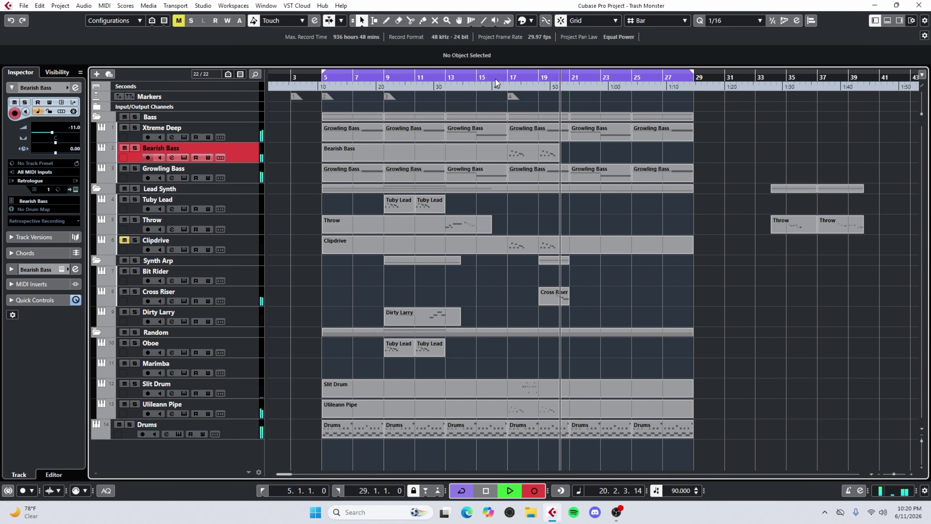
pyautogui.press('space')
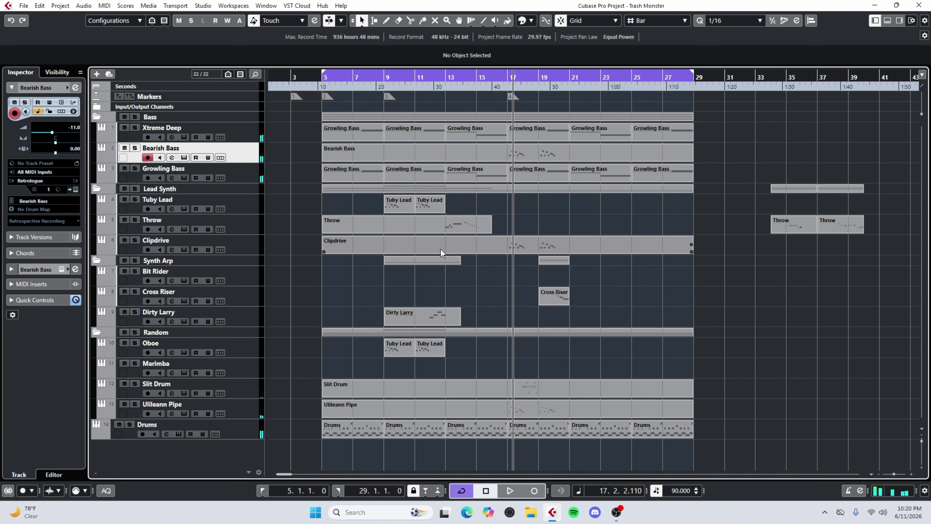
# Delete the long Clipdrive event and play back the arrangement
pyautogui.click(461, 248)
pyautogui.press('Delete')
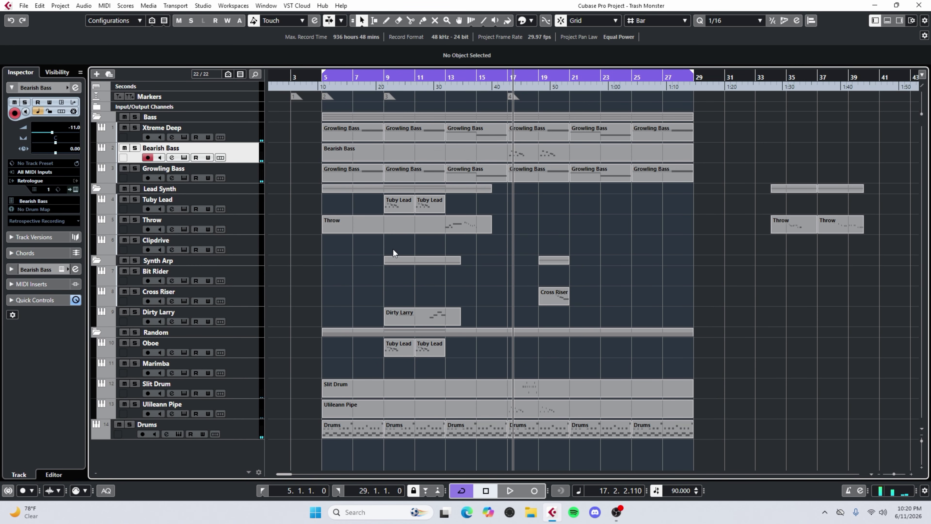
pyautogui.press('space')
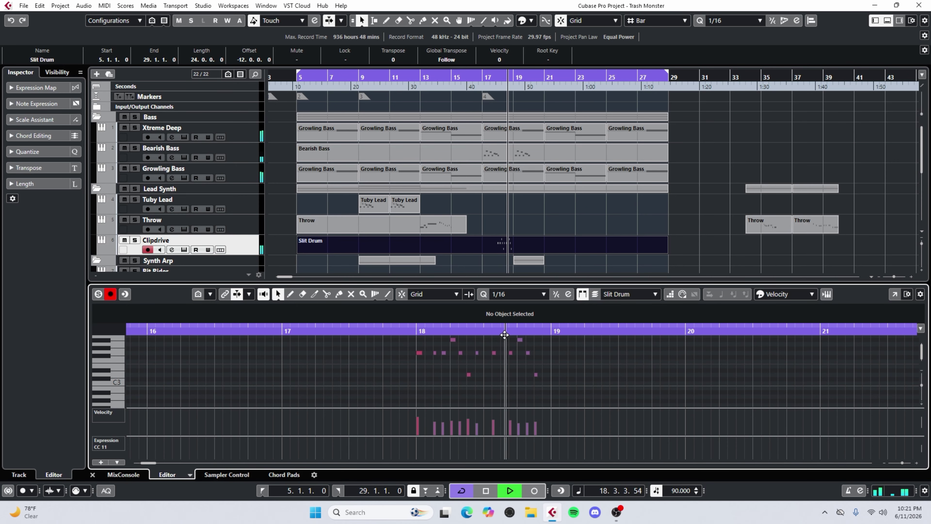
# Record a part on the Tuby Lead track from bar 19 and trim the new event to span bars 19 to 25
pyautogui.press('space')
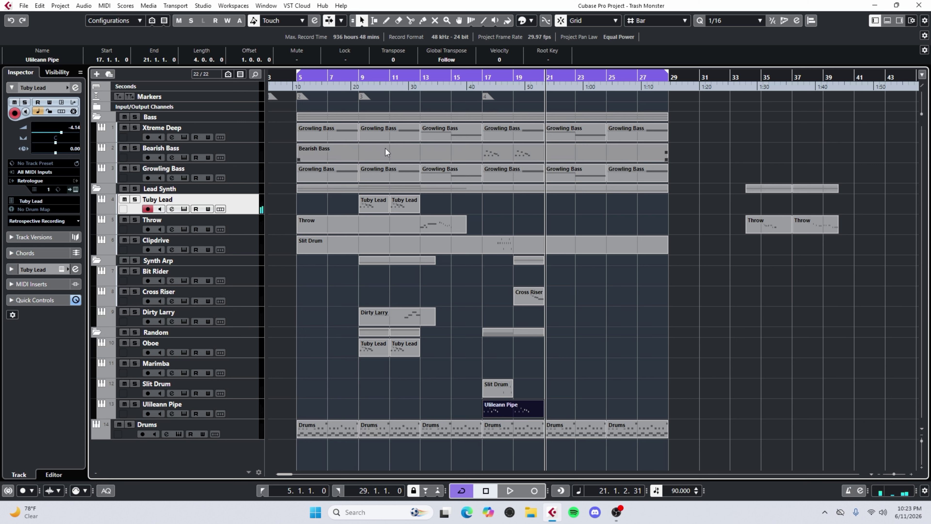
pyautogui.click(517, 80)
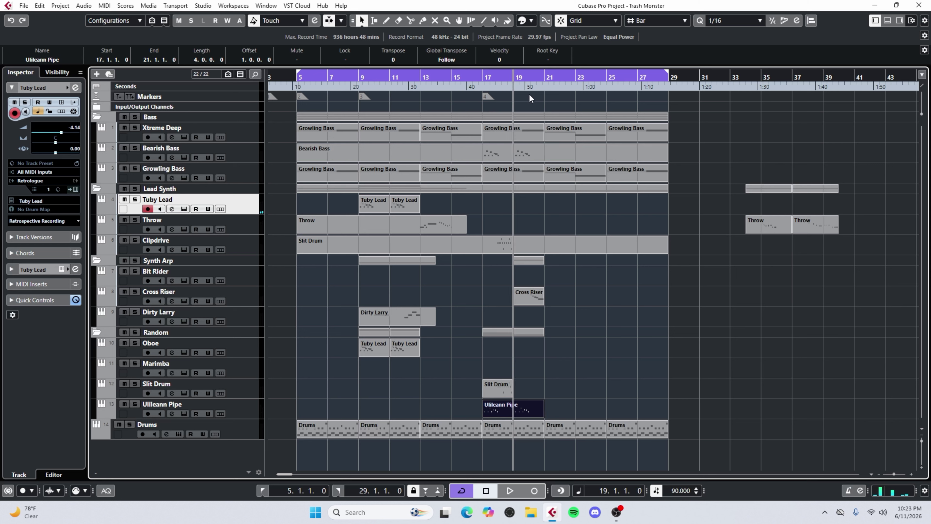
pyautogui.press('KP_Multiply')
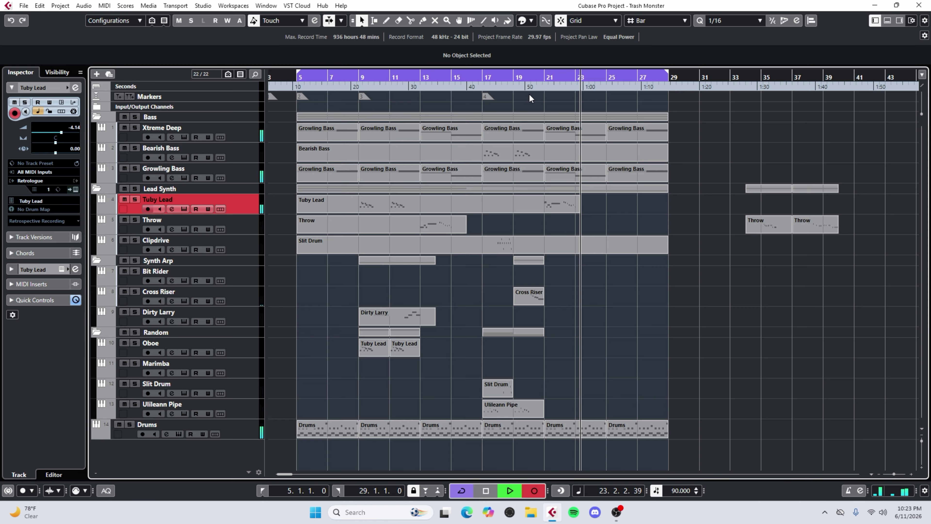
pyautogui.press('space')
pyautogui.moveTo(667, 212); pyautogui.dragTo(607, 213)
pyautogui.click(646, 217)
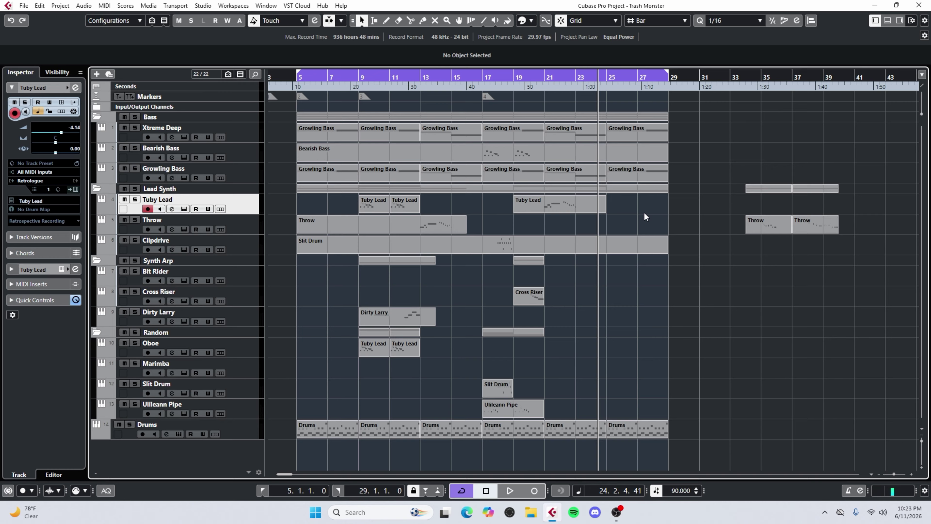
# Place a copy of the new Tuby Lead event on the Dirty Larry track at bar 19 and play it back
pyautogui.click(369, 88)
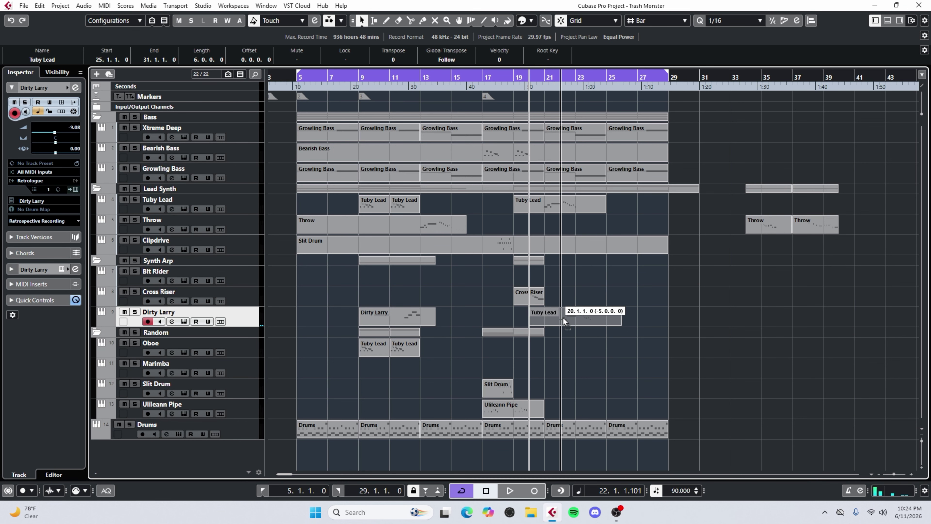
pyautogui.moveTo(560, 316); pyautogui.dragTo(558, 316)
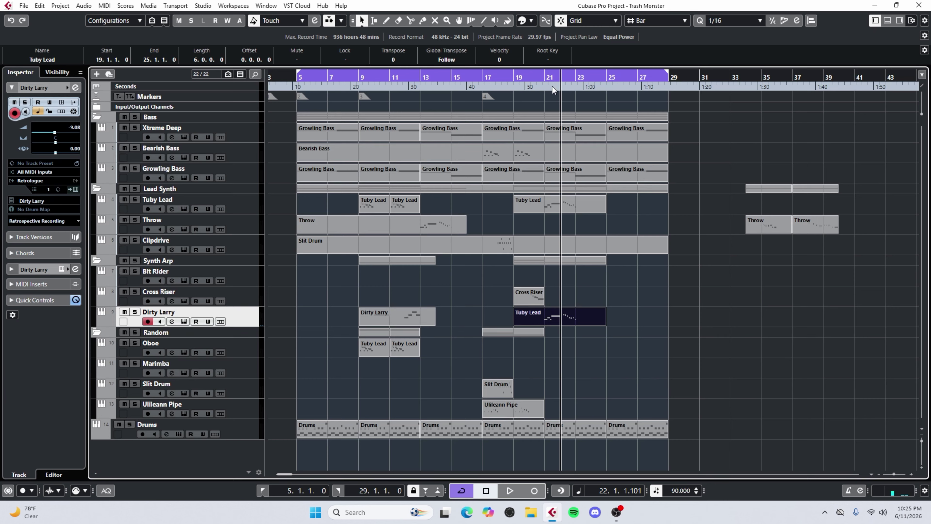
pyautogui.click(541, 75)
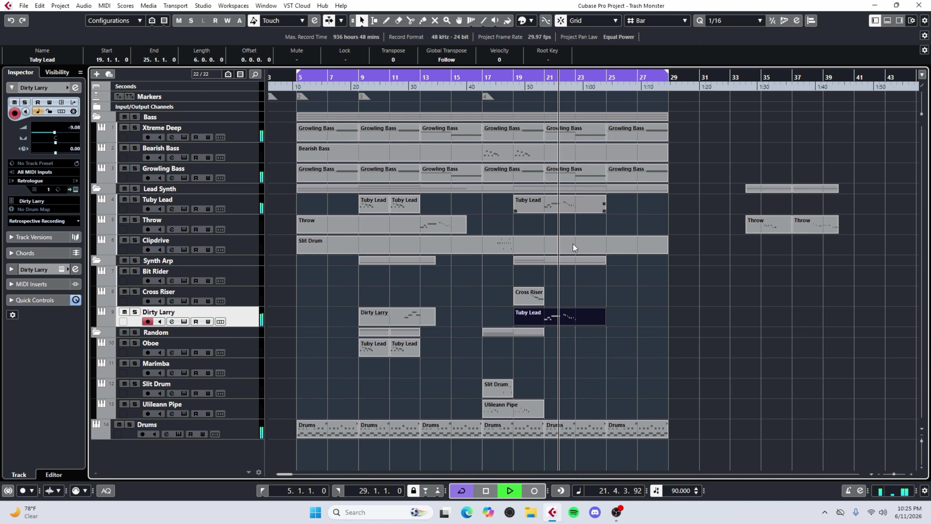
pyautogui.press('space')
# Quantize the notes of the bar 19 events on the Dirty Larry and Tuby Lead tracks to 1/16 and play back from bar 21
pyautogui.doubleClick(528, 316)
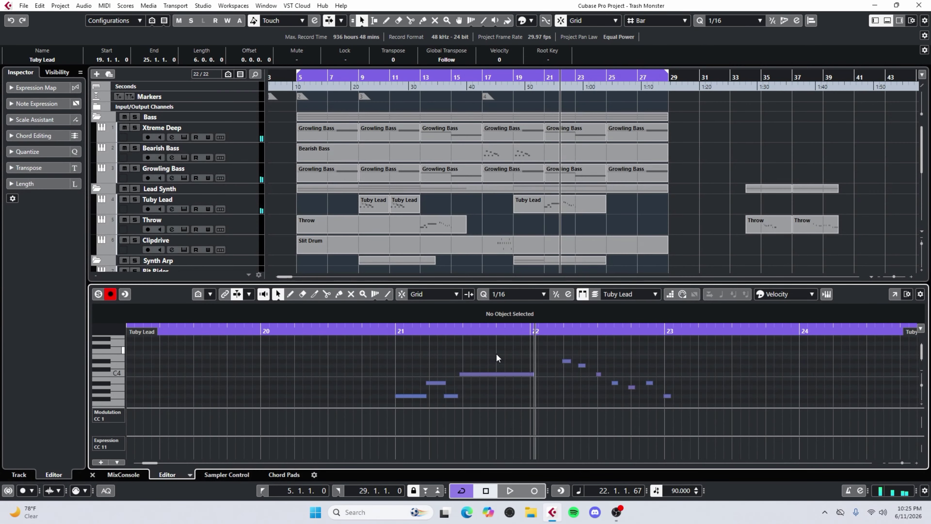
pyautogui.hotkey('ctrl', 'a')
pyautogui.click(505, 362)
pyautogui.click(399, 333)
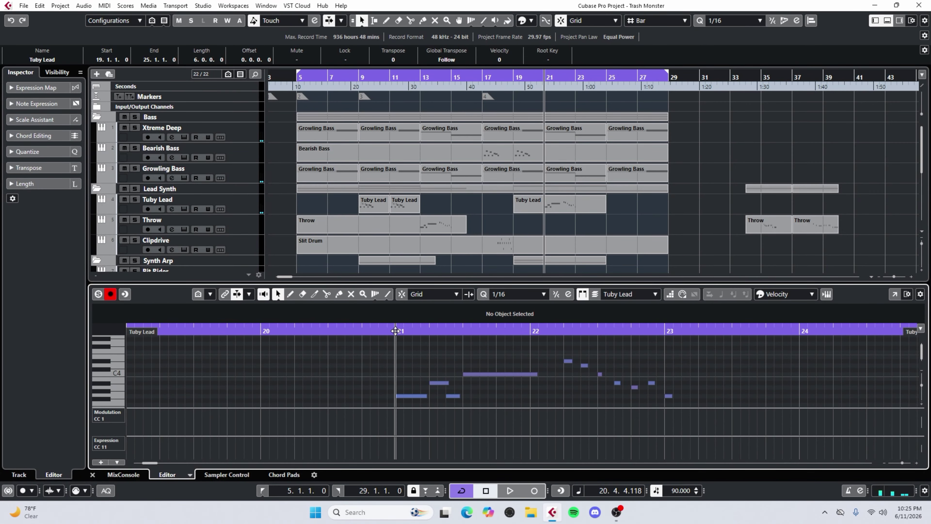
pyautogui.press('space')
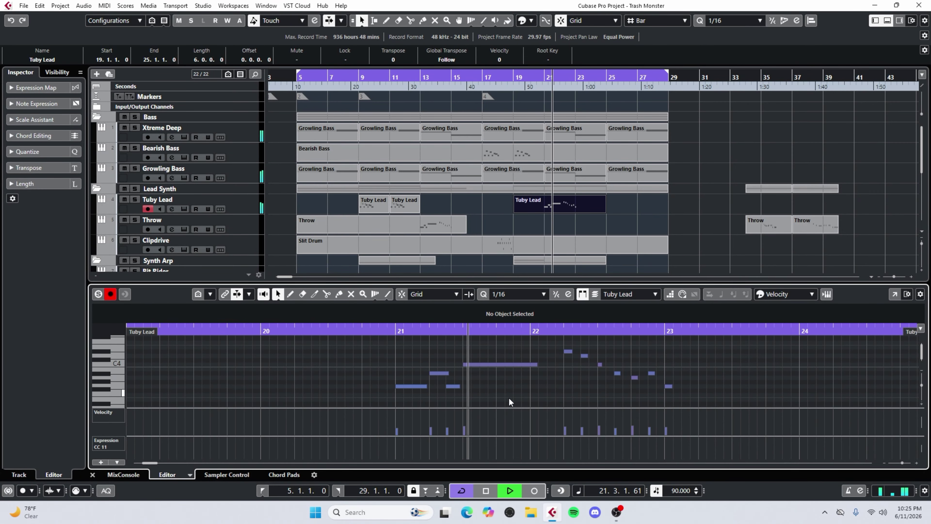
pyautogui.click(93, 474)
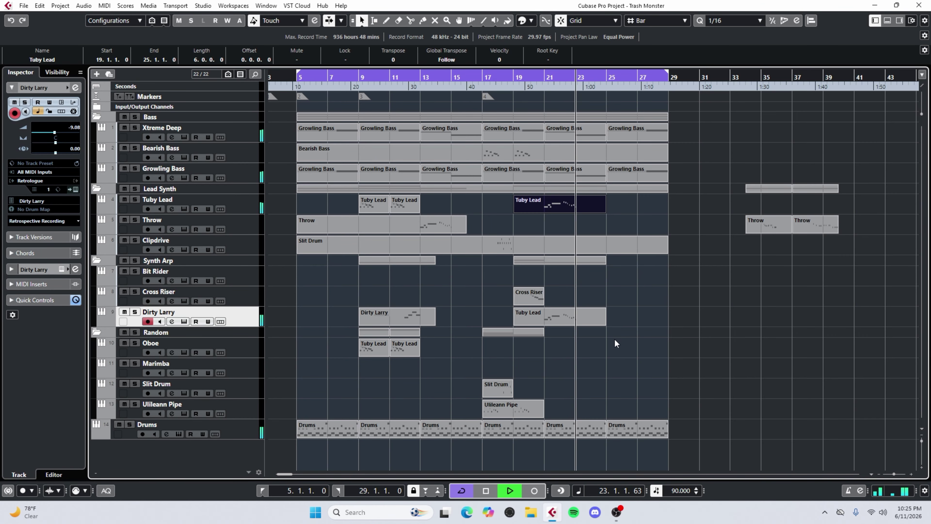
pyautogui.press('space')
# Lower the Bit Rider channel's volume to about -16.9 dB in the mixer during playback
pyautogui.click(251, 279)
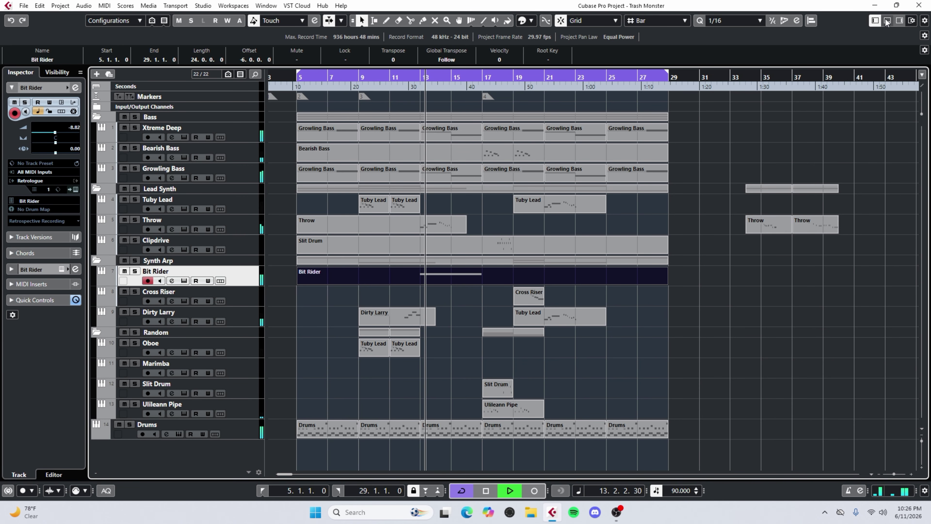
pyautogui.click(888, 20)
pyautogui.click(123, 475)
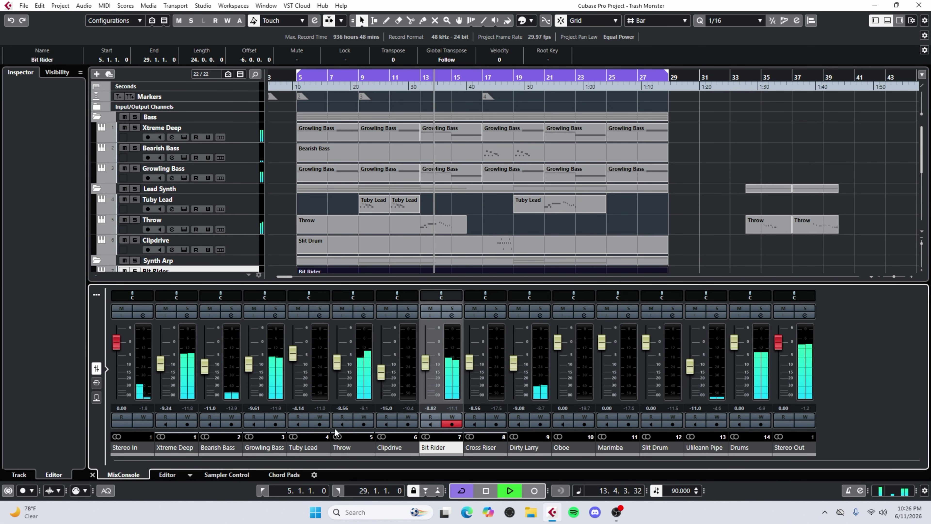
pyautogui.moveTo(425, 372); pyautogui.dragTo(427, 377)
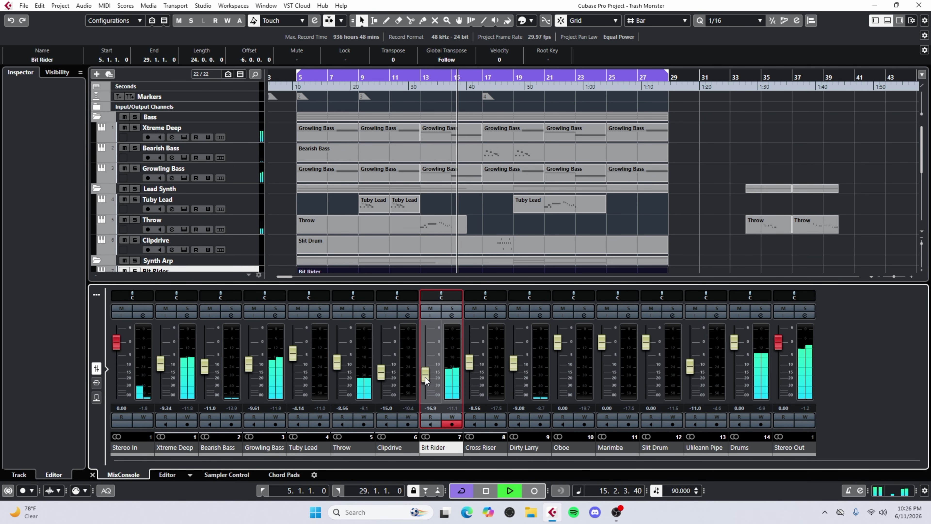
pyautogui.click(93, 475)
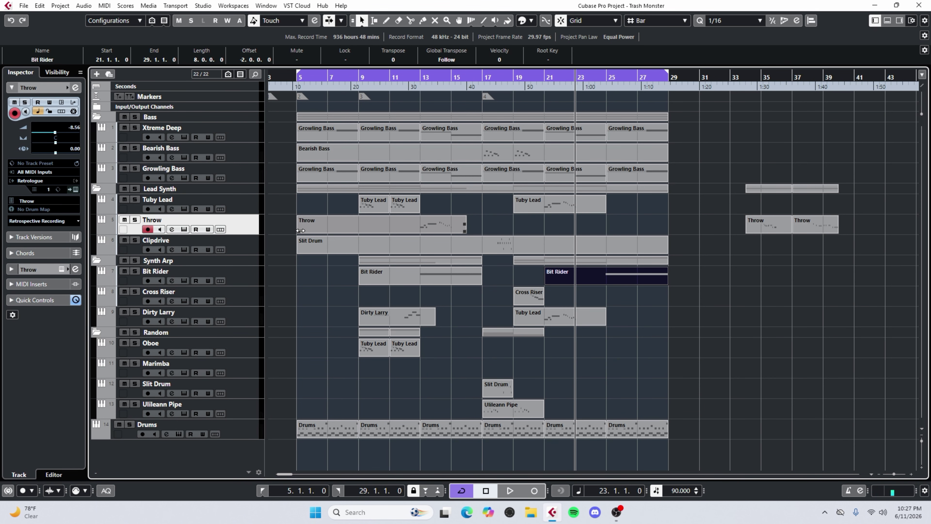
# Trim the start of the Throw event to bar 11 and record a new part on that track over bars 23 to 27
pyautogui.moveTo(302, 231); pyautogui.dragTo(390, 230)
pyautogui.press('KP_Subtract')
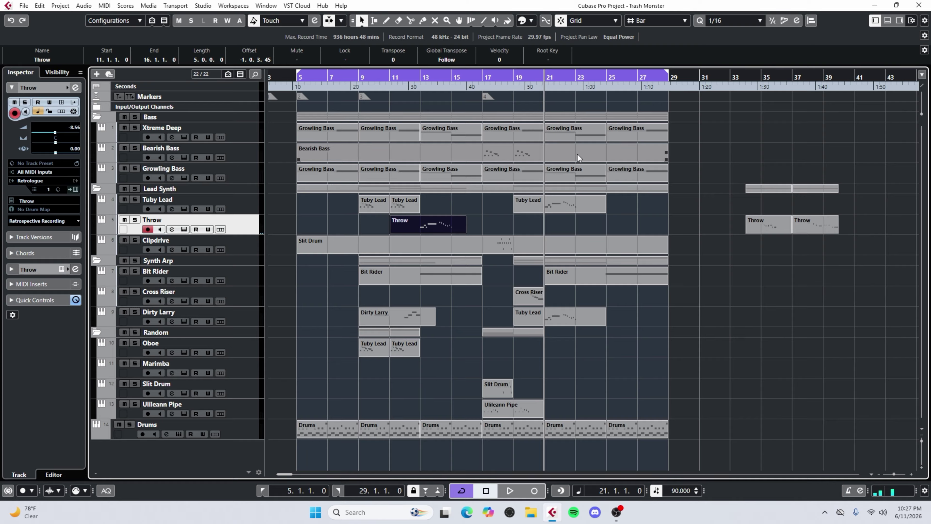
pyautogui.press('KP_Multiply')
pyautogui.click(564, 77)
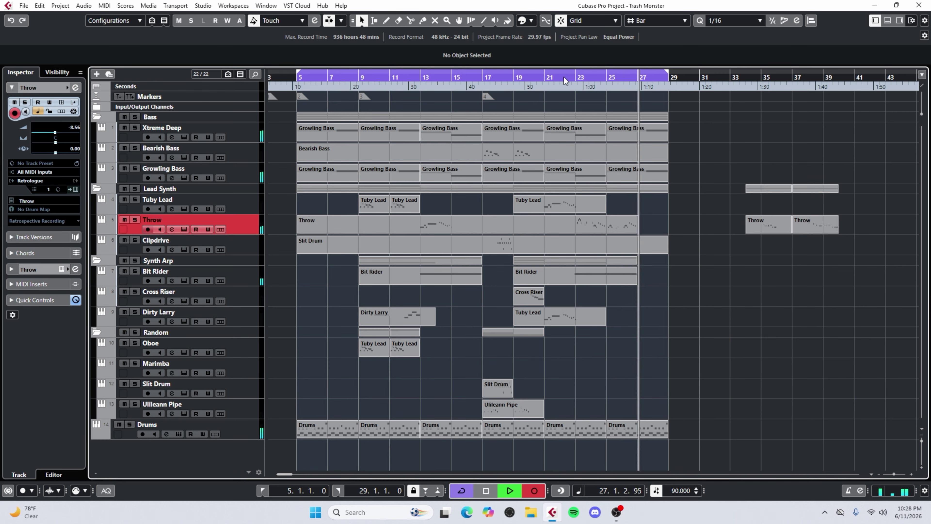
pyautogui.press('space')
# Capture the part played on the Marimba track over bars 23 to 27 and play back the arrangement
pyautogui.click(549, 355)
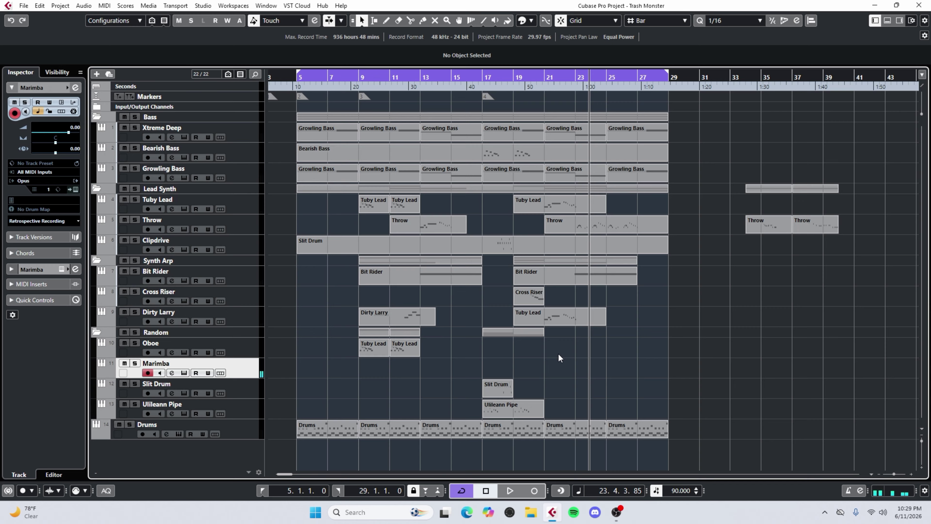
pyautogui.press('shift+KP_Multiply')
pyautogui.press('space')
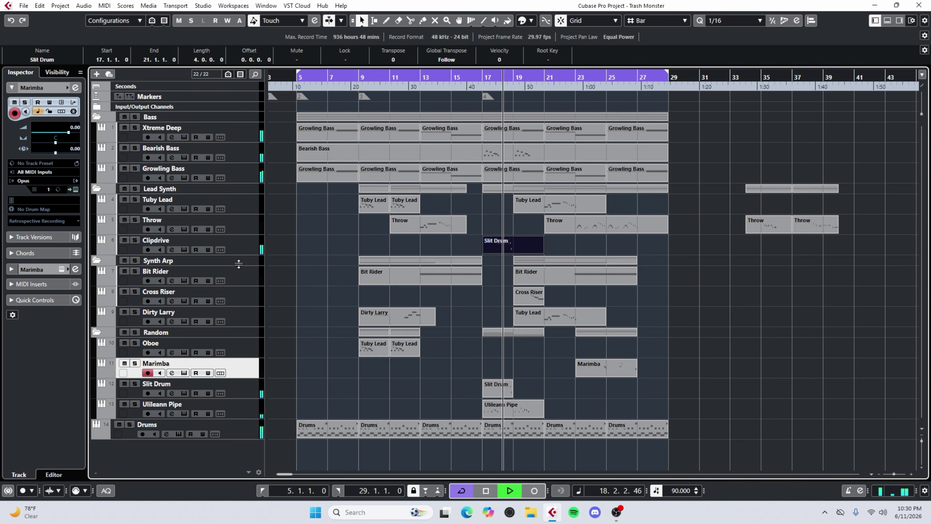
# Record a part on the Clipdrive track from bar 22 and trim the start of the new event to bar 23
pyautogui.click(235, 251)
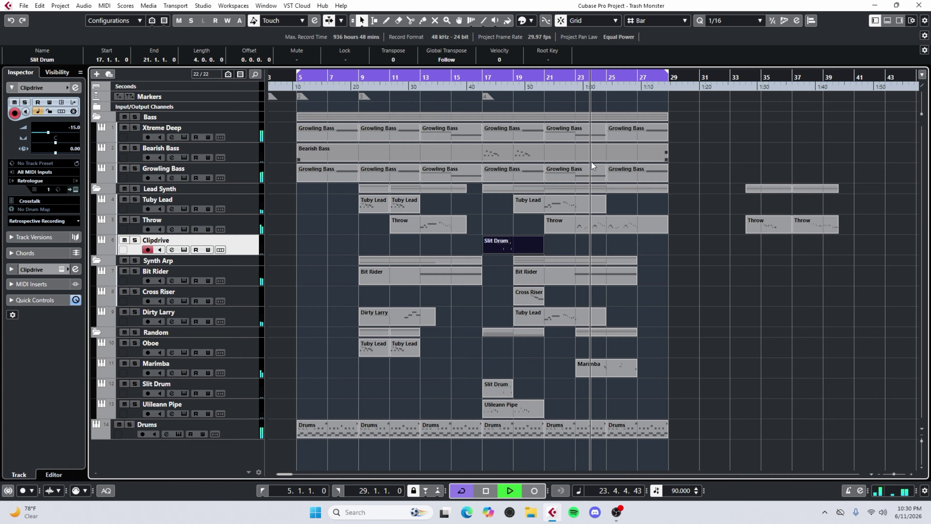
pyautogui.press('space')
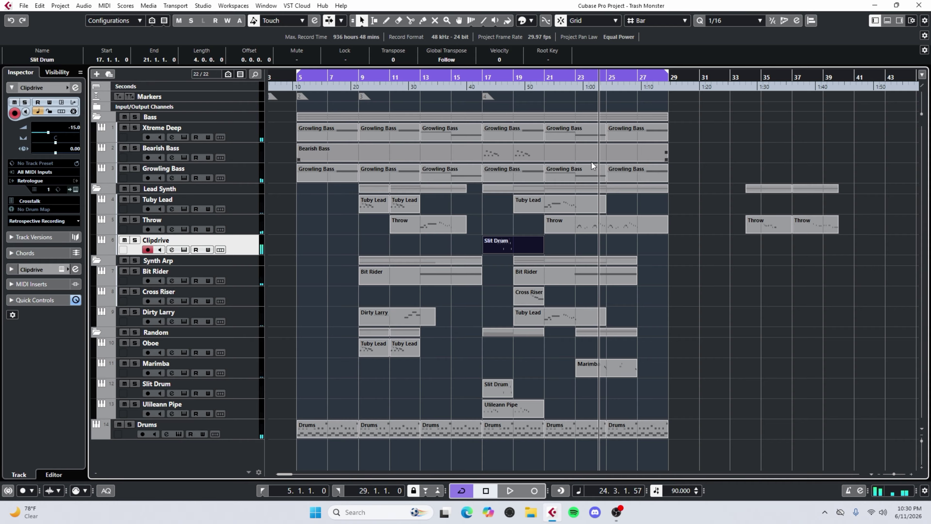
pyautogui.click(572, 80)
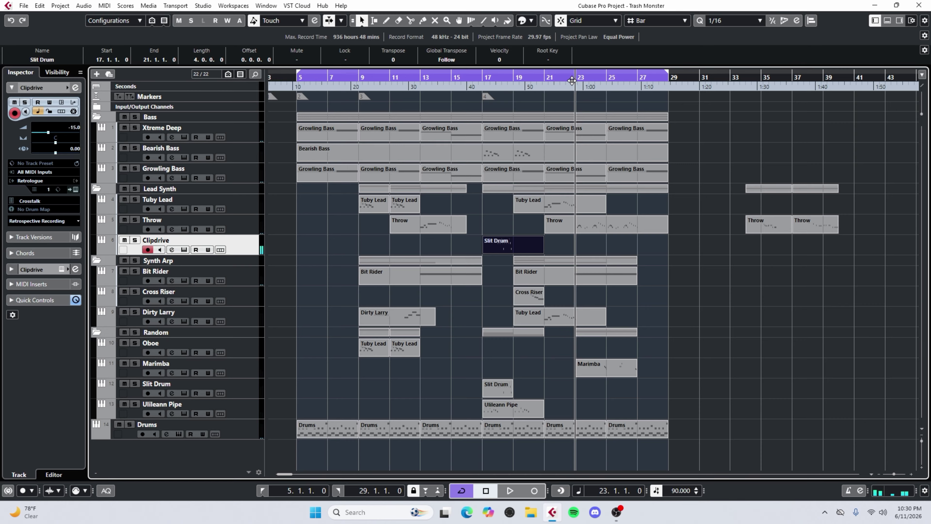
pyautogui.click(561, 80)
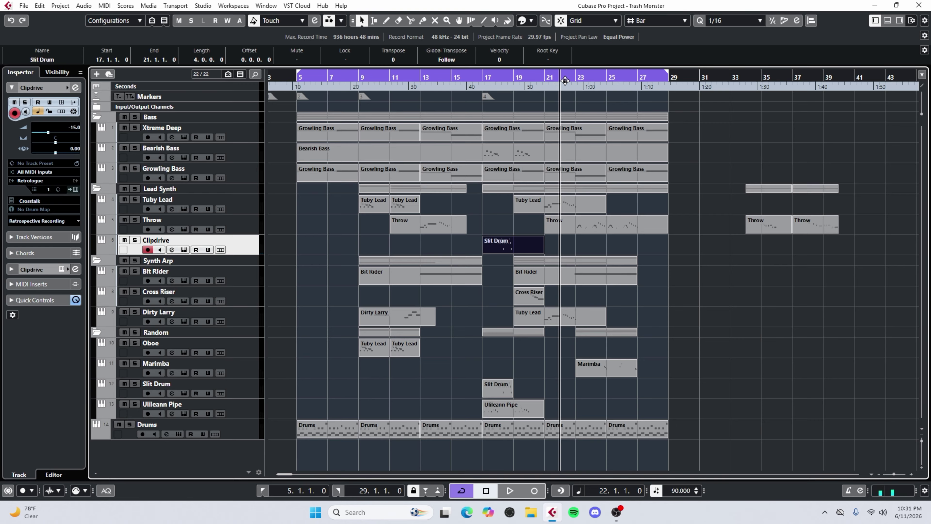
pyautogui.press('KP_Multiply')
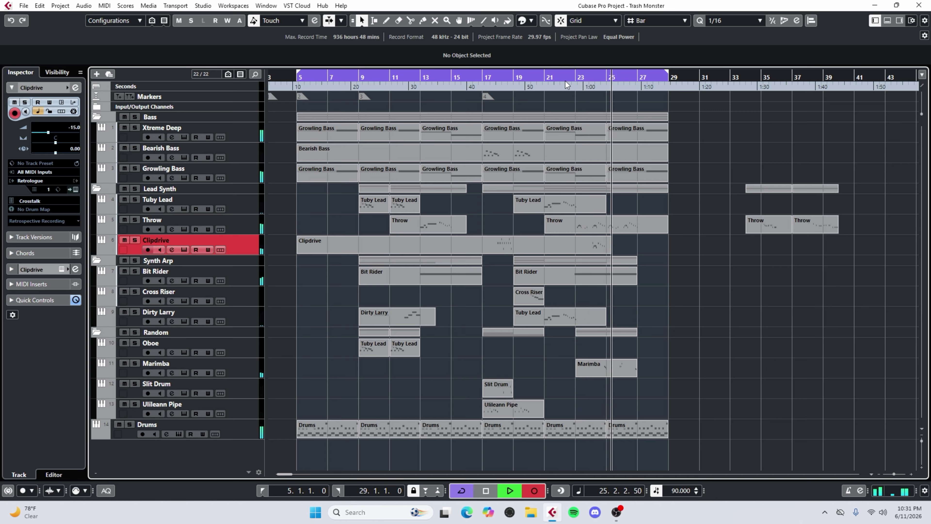
pyautogui.press('space')
pyautogui.moveTo(297, 252); pyautogui.dragTo(574, 245)
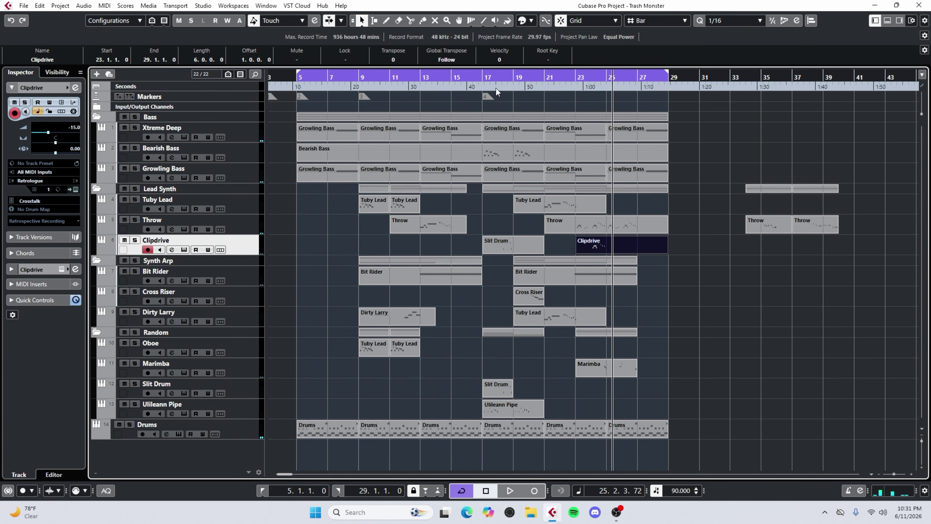
pyautogui.click(834, 272)
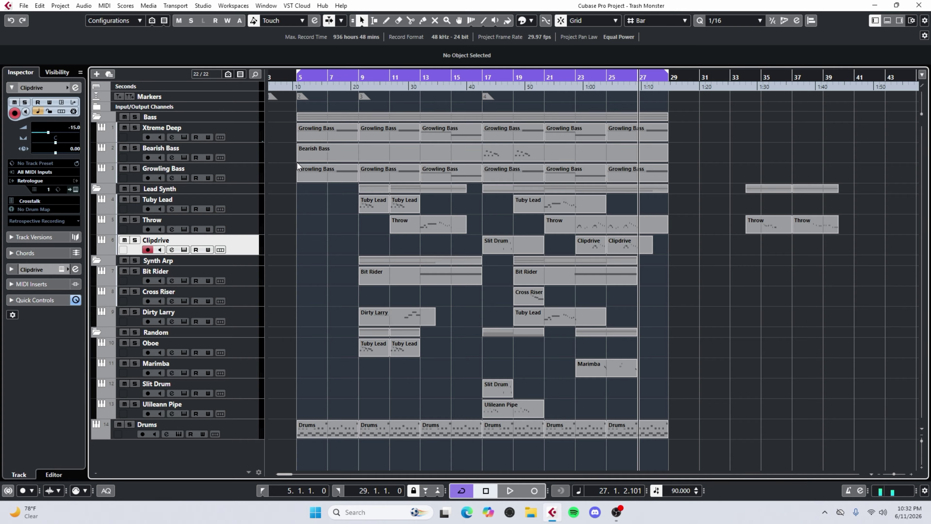
# Trim the start of the long Bearish Bass event to bar 17
pyautogui.moveTo(297, 162); pyautogui.dragTo(483, 162)
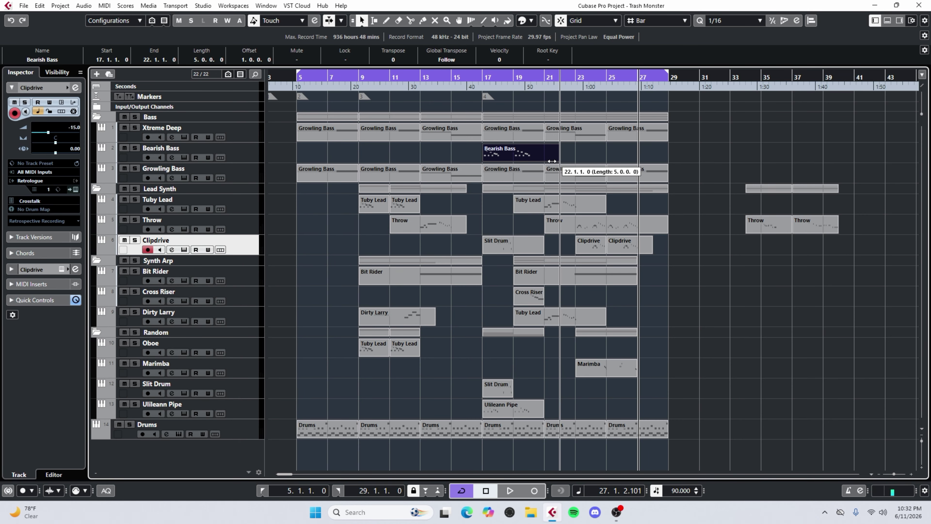